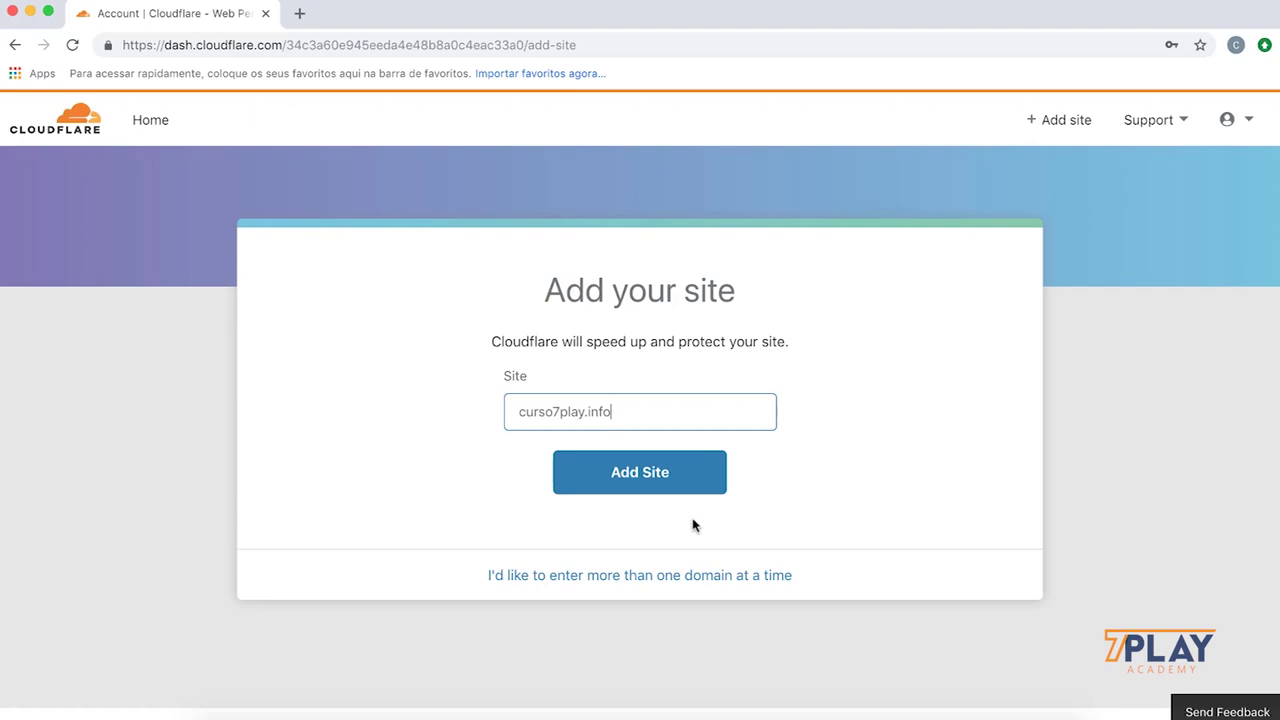
Step: Add the site curso7play.info to Cloudflare and proceed past the DNS records query page
click(636, 468)
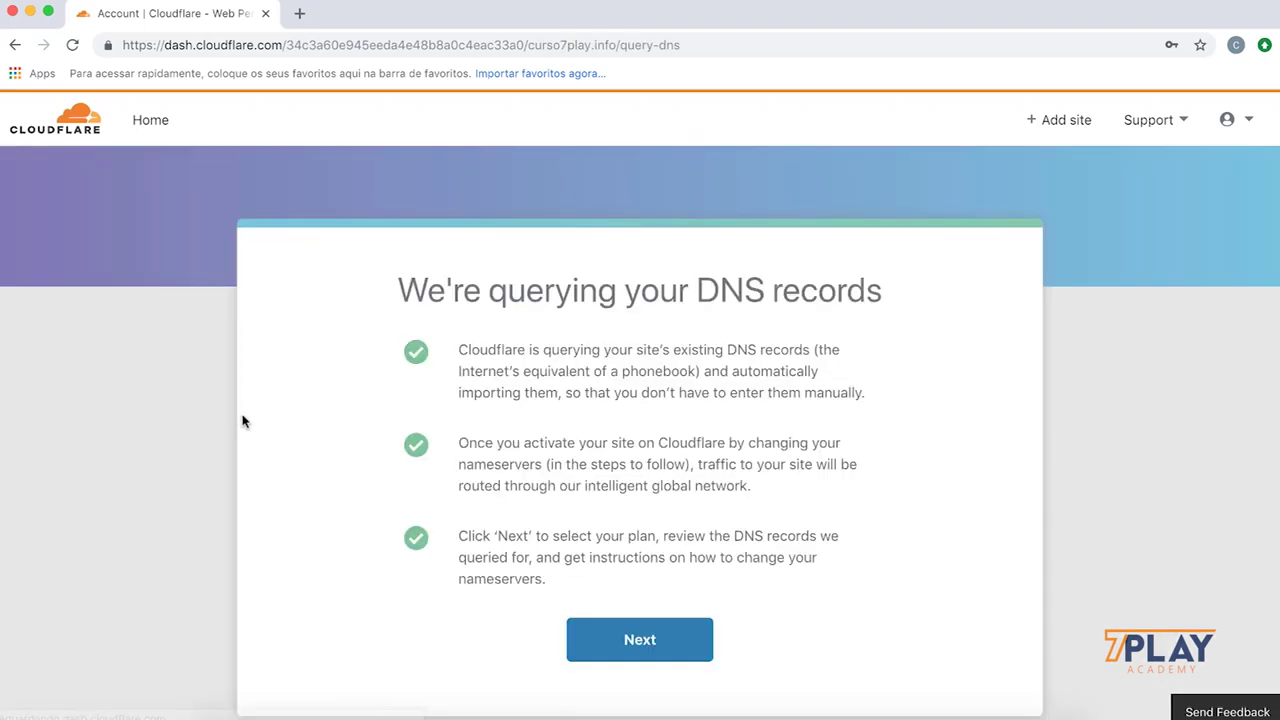
scroll(500, 421, down, 4)
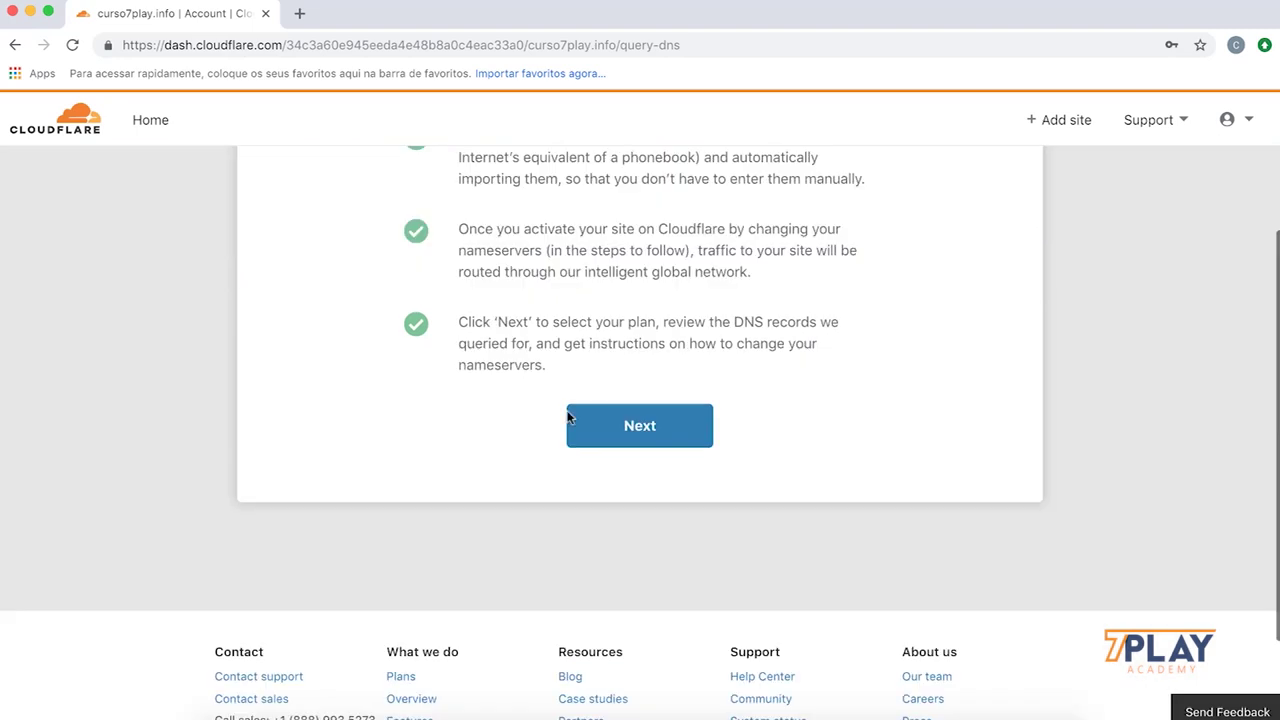
scroll(655, 365, up, 3)
click(640, 598)
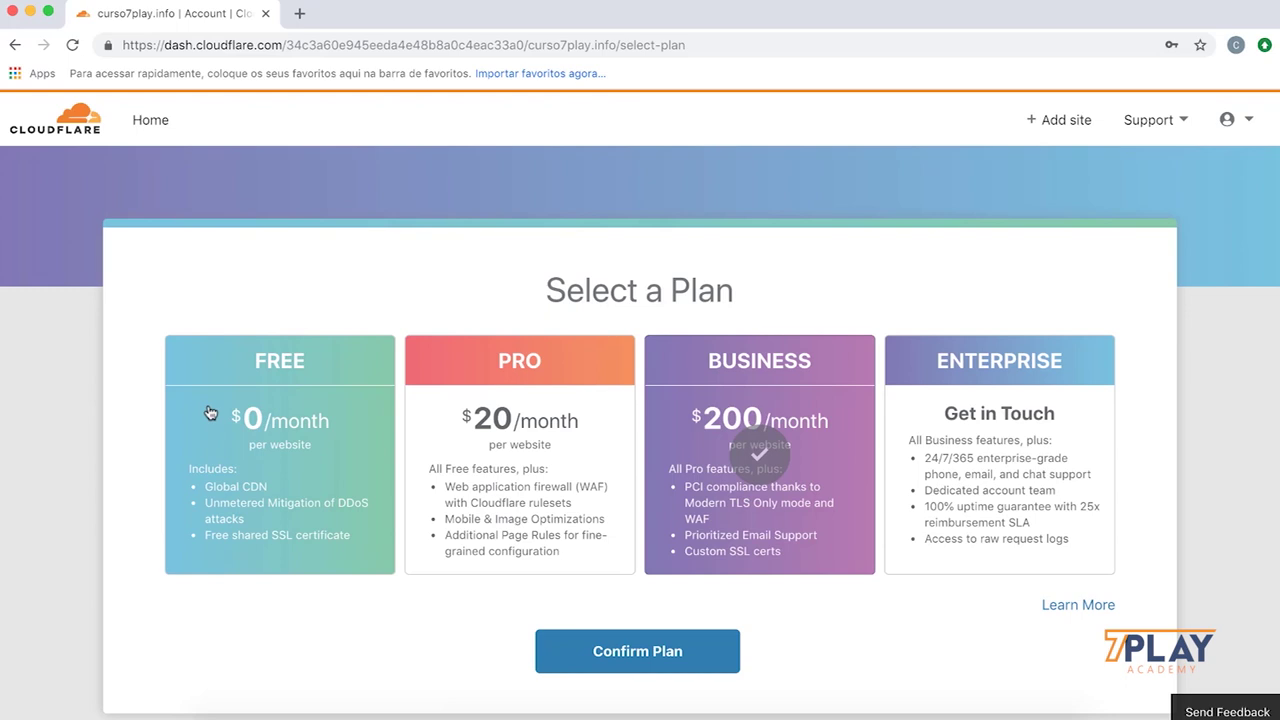
Step: Choose the Free $0/month plan for the site and confirm it
click(358, 460)
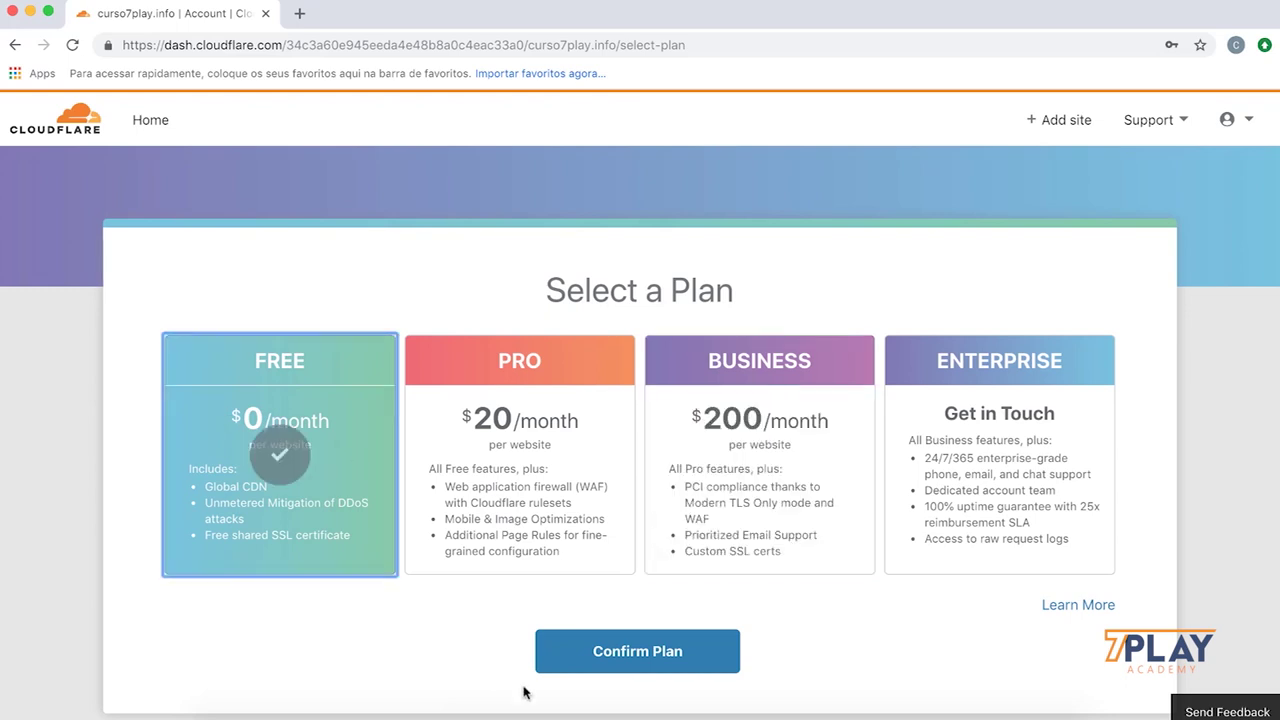
scroll(483, 652, down, 1)
click(650, 590)
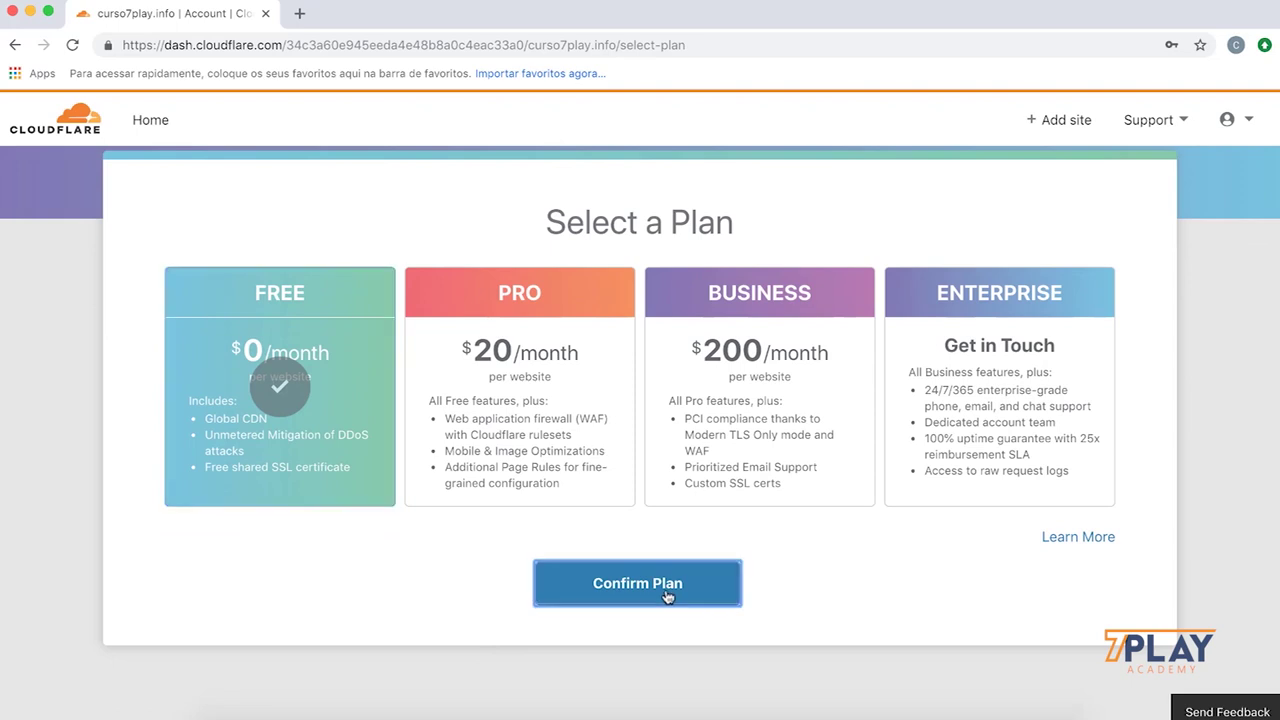
click(955, 505)
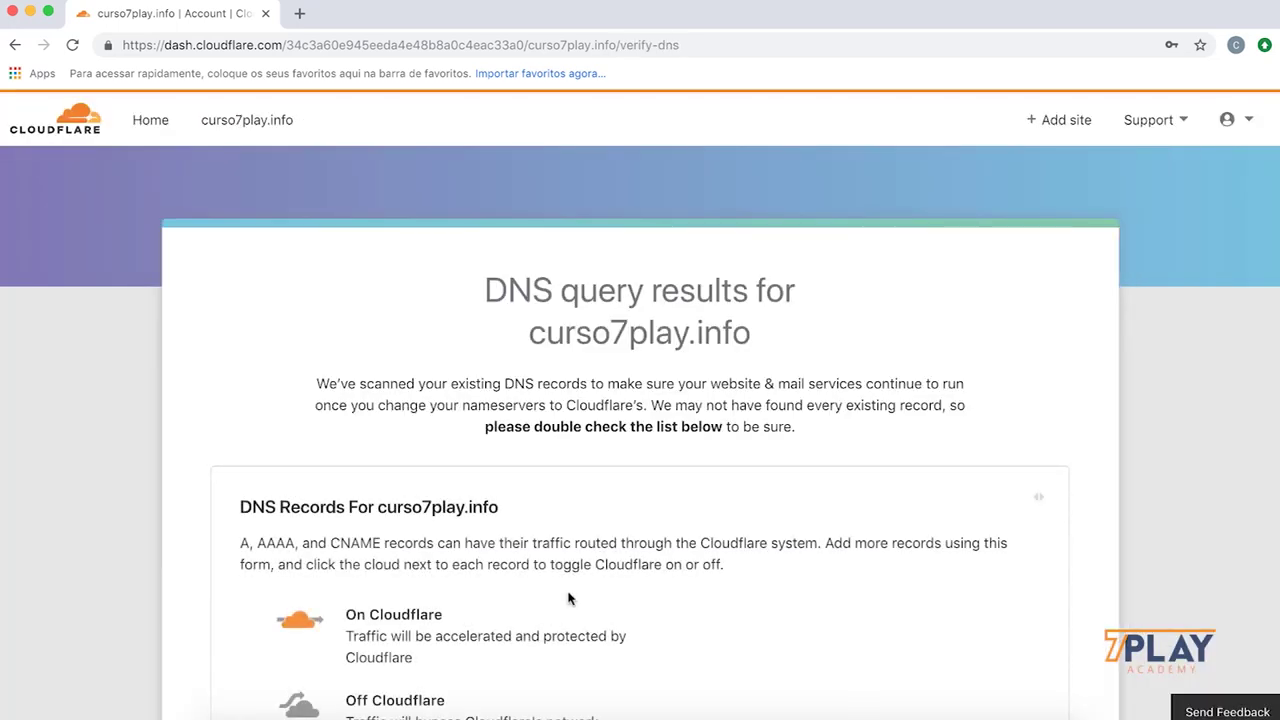
Step: Delete all five MX records of curso7play.info from the scanned DNS records, confirming each deletion
scroll(568, 597, down, 5)
scroll(568, 597, down, 7)
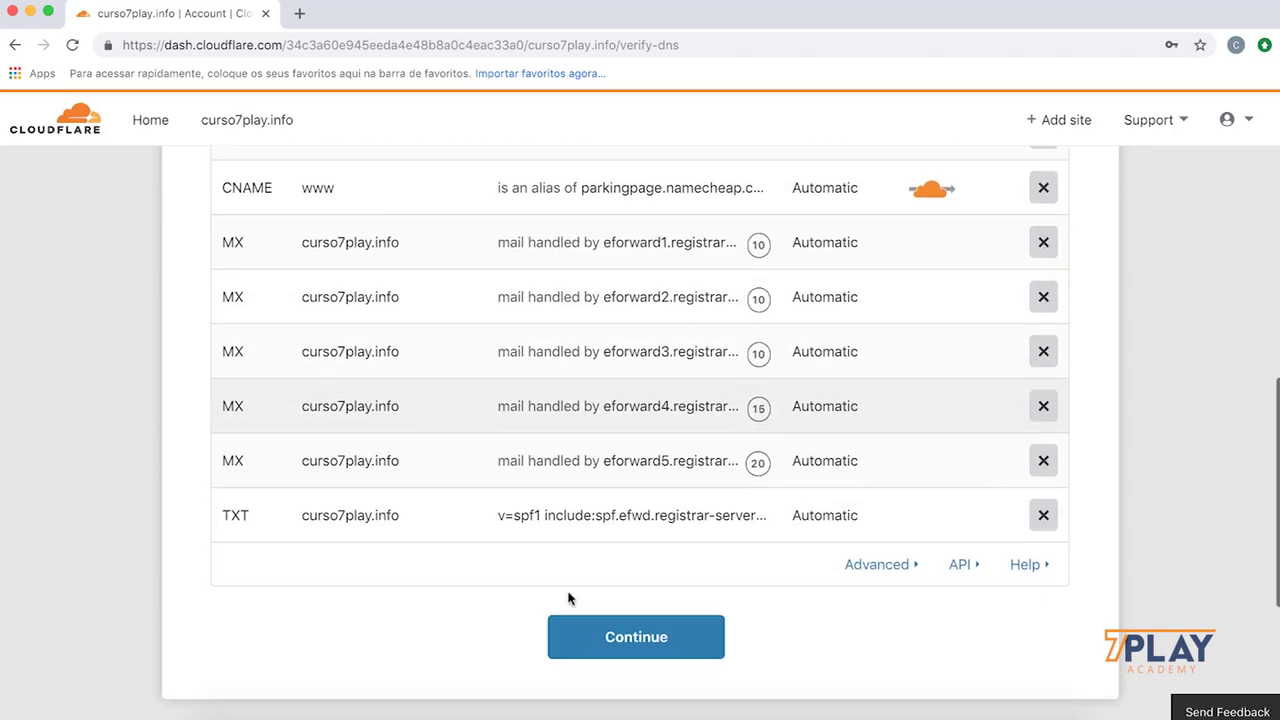
scroll(568, 597, up, 2)
scroll(568, 597, up, 1)
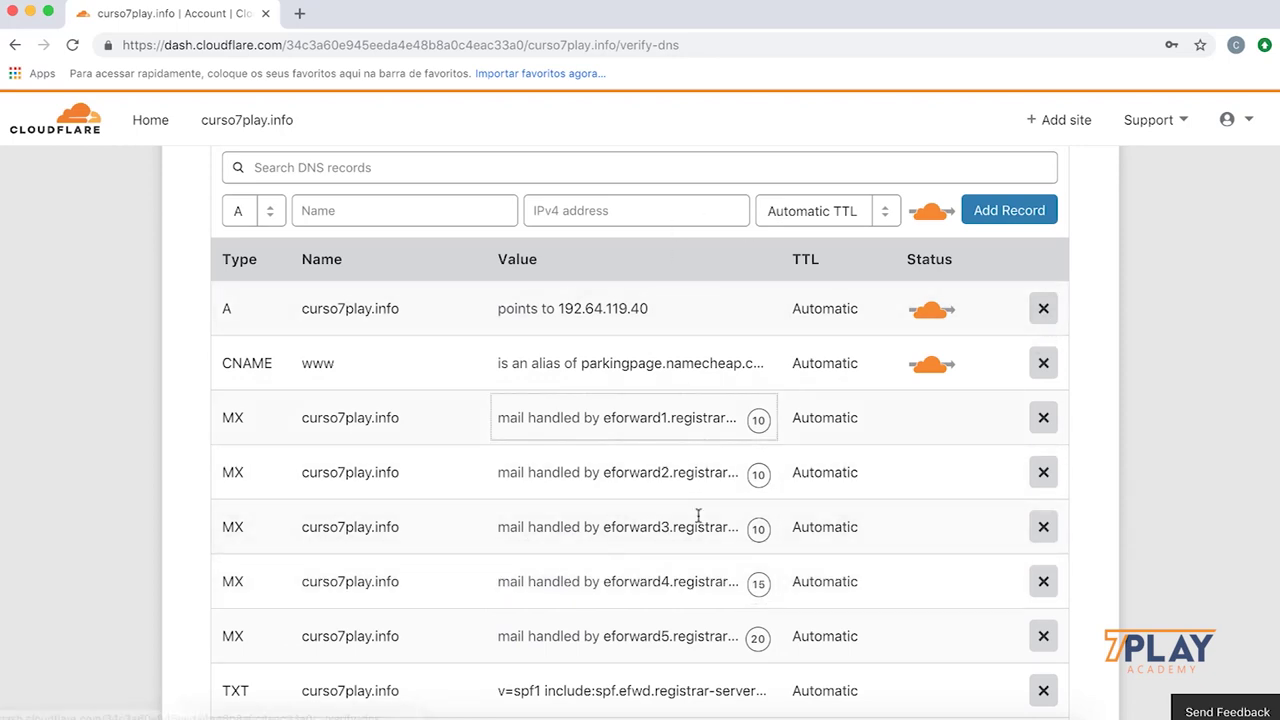
click(1043, 417)
click(722, 469)
click(1045, 419)
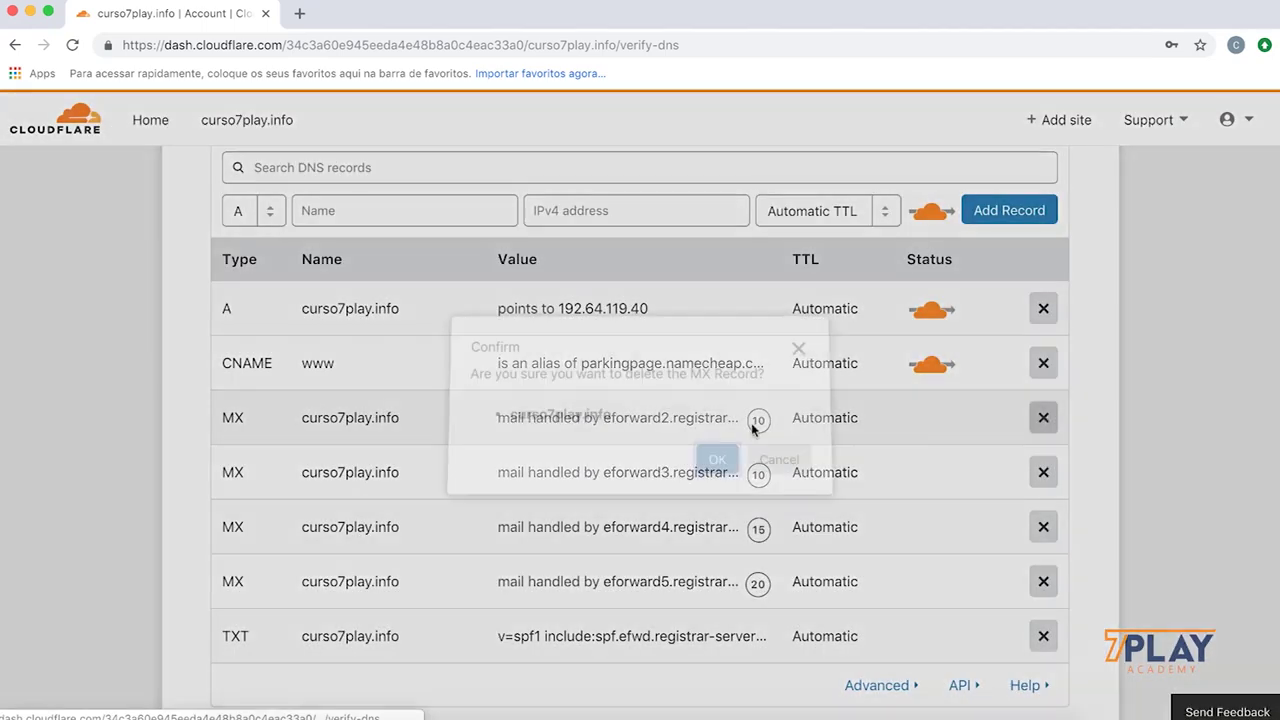
click(712, 466)
click(1043, 419)
click(720, 466)
click(1043, 417)
click(707, 466)
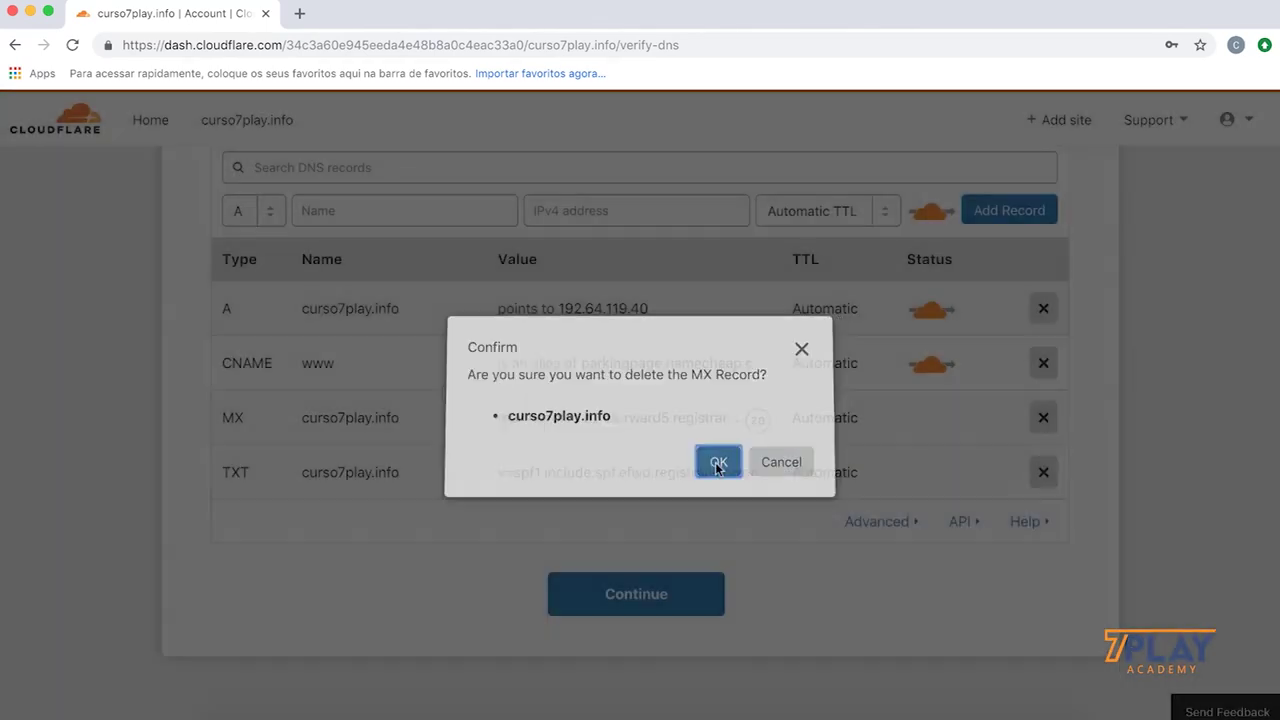
click(1045, 420)
click(712, 470)
Step: Delete the TXT record and turn off Cloudflare routing for the A and CNAME records
click(1043, 417)
click(733, 476)
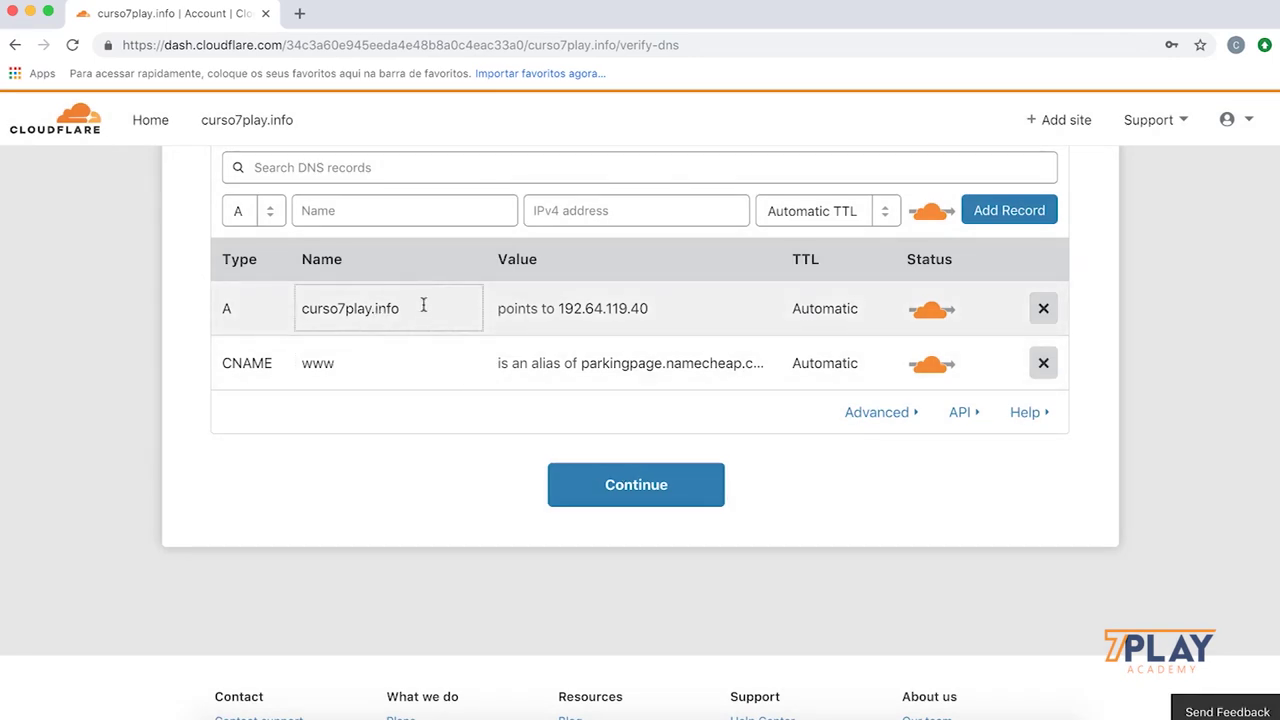
click(932, 312)
click(925, 367)
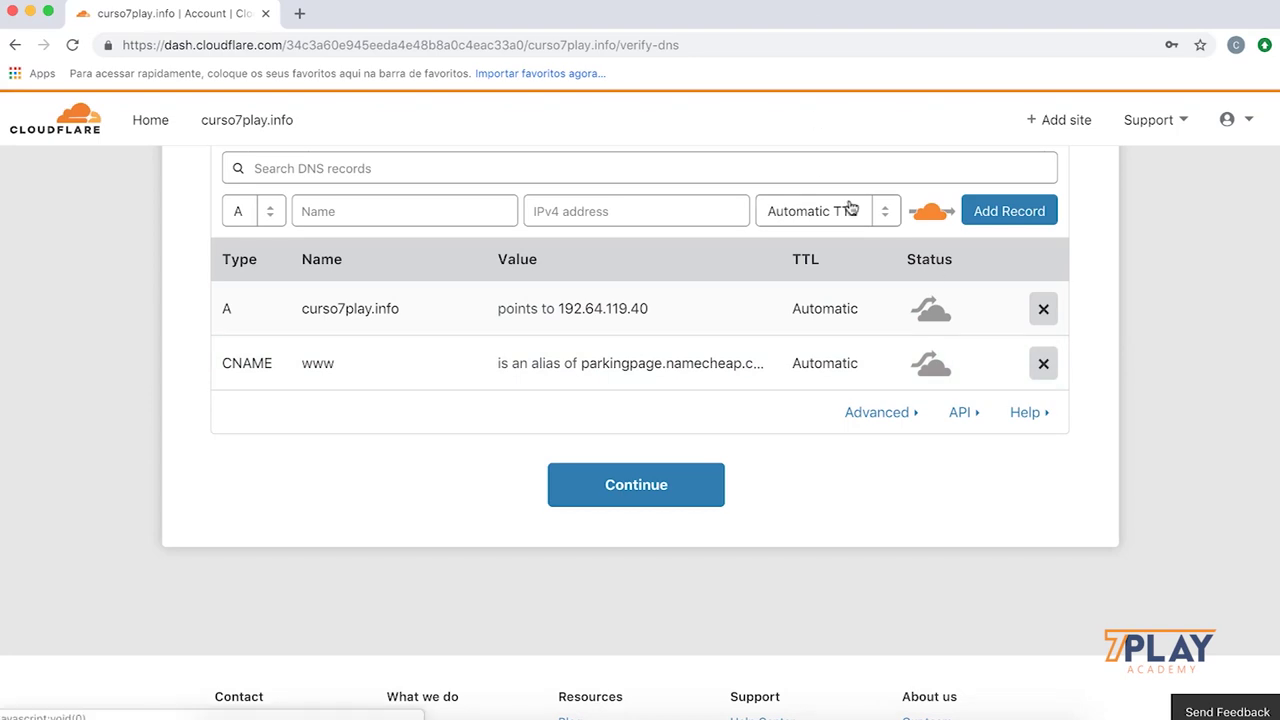
Step: Open the DigitalOcean website in a new browser tab and dismiss the translation offer
click(299, 13)
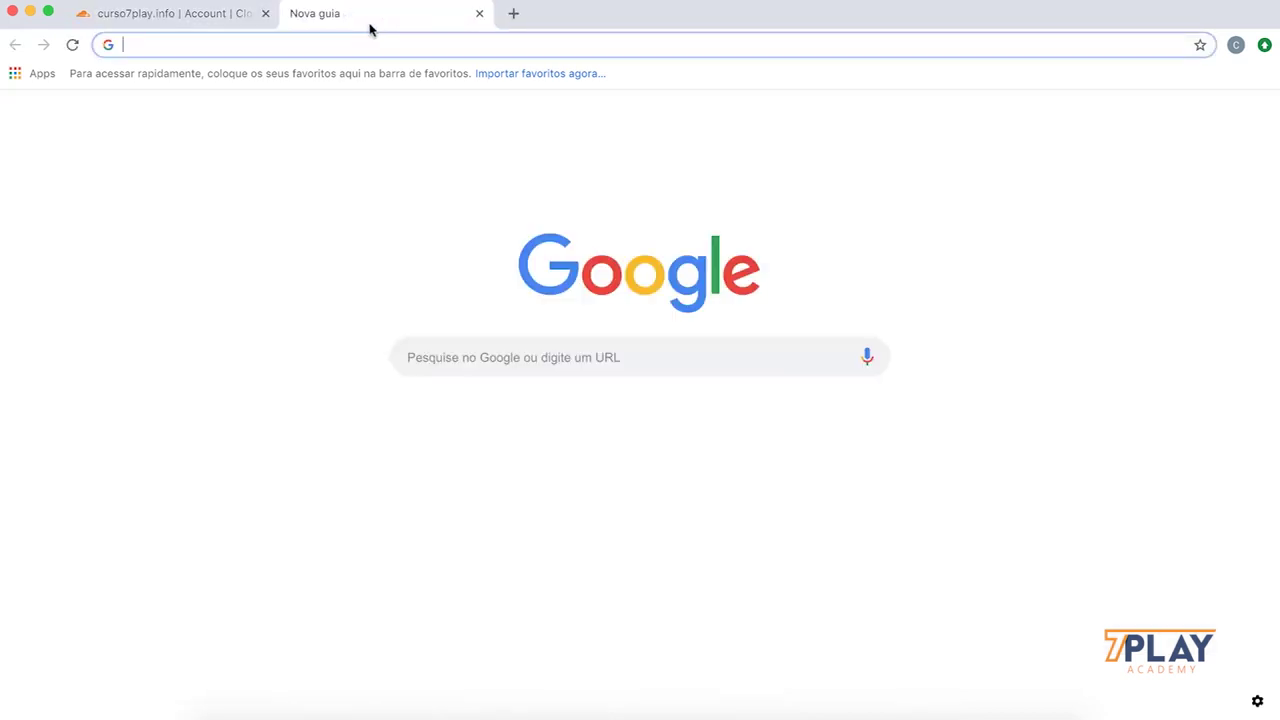
text(dogo)
key(BackSpace)
key(BackSpace)
key(BackSpace)
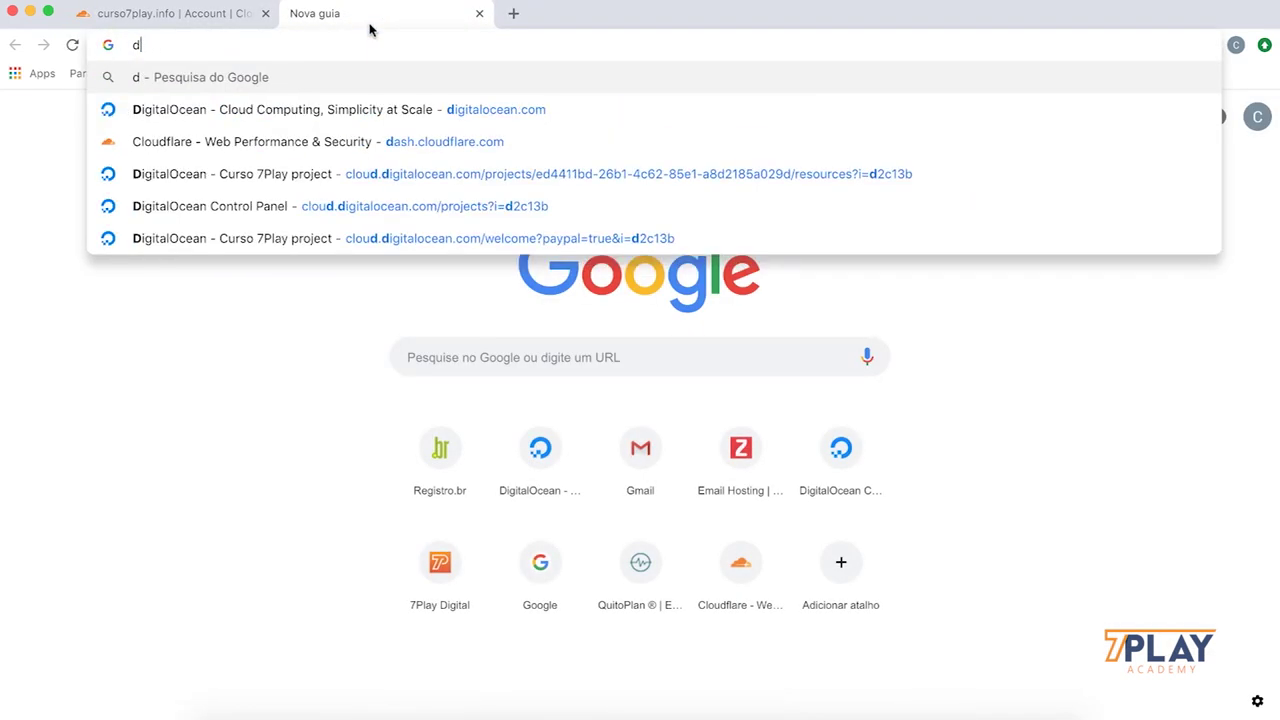
text(igi)
key(Return)
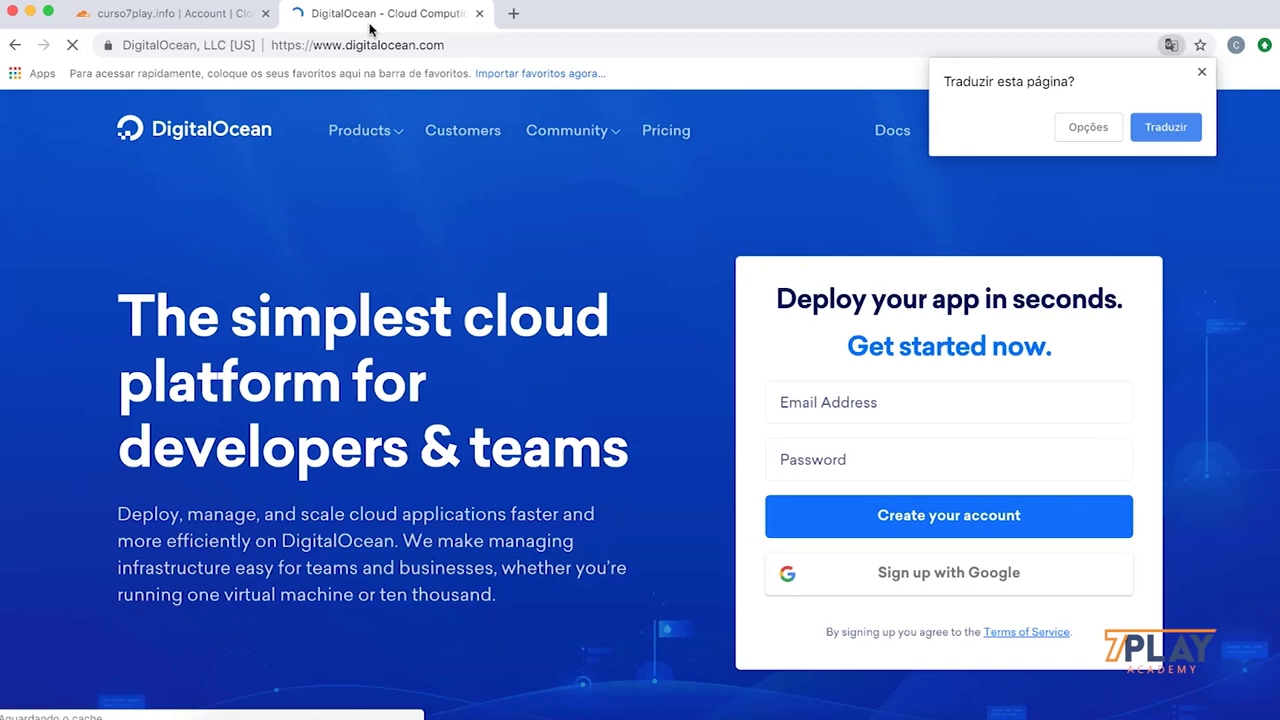
click(1202, 72)
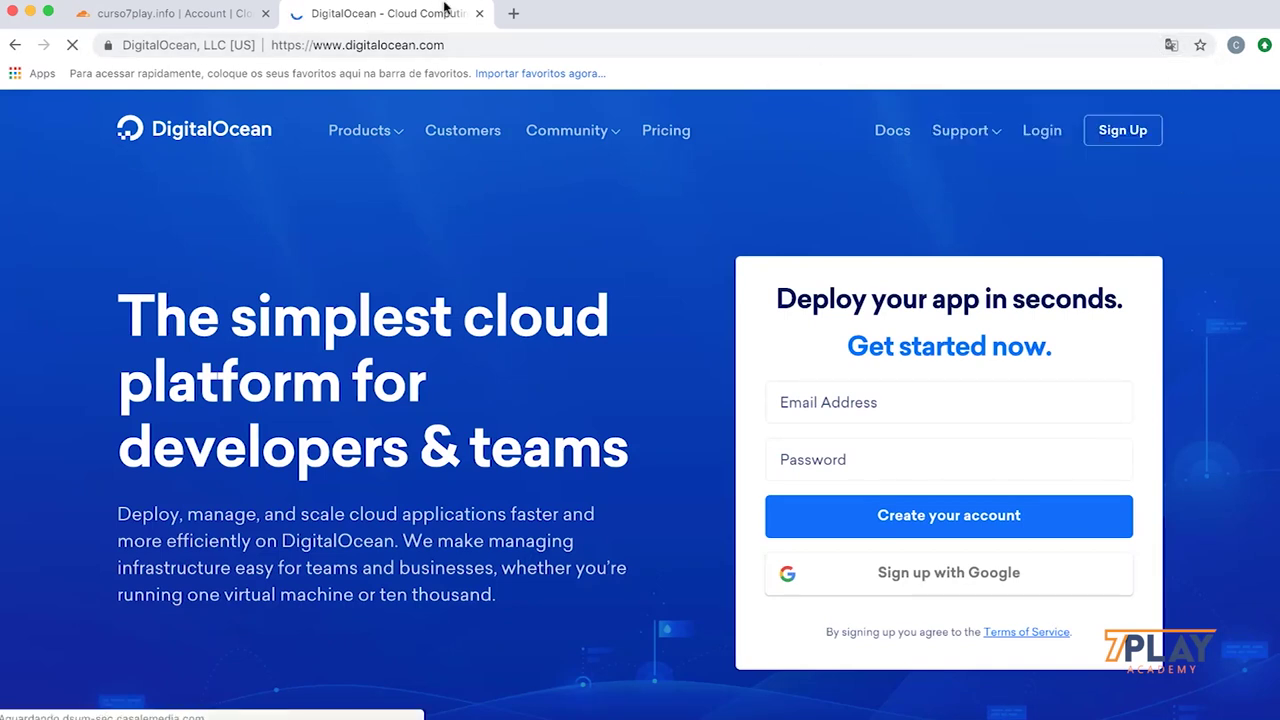
Step: Search for namecheap in another new tab, open its official site and dismiss the translation offer
click(514, 16)
text(na)
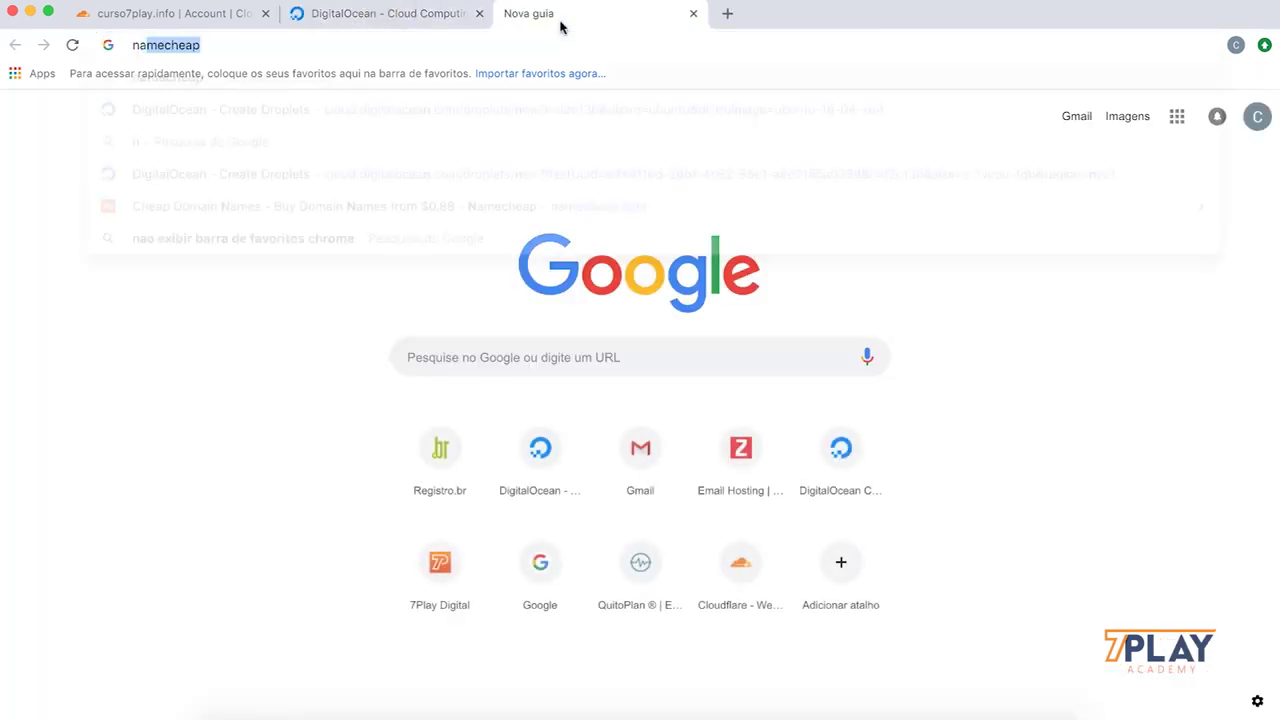
text(mecheap)
key(Return)
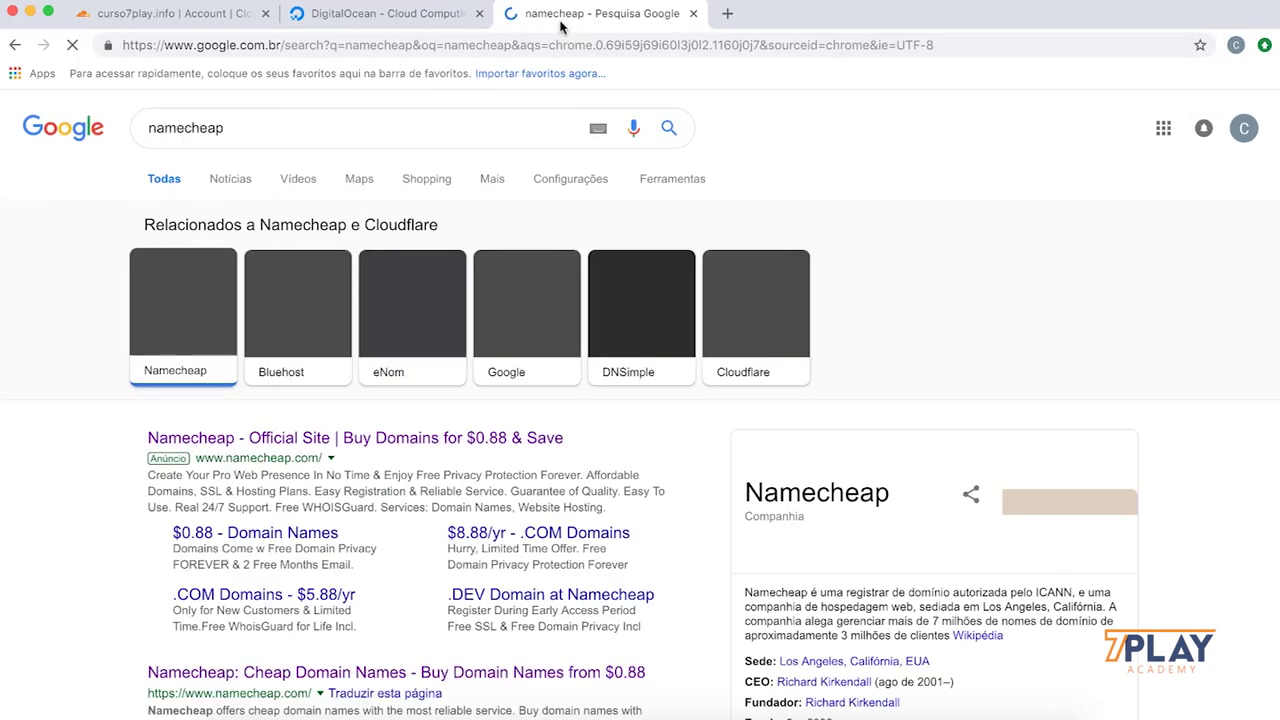
click(245, 450)
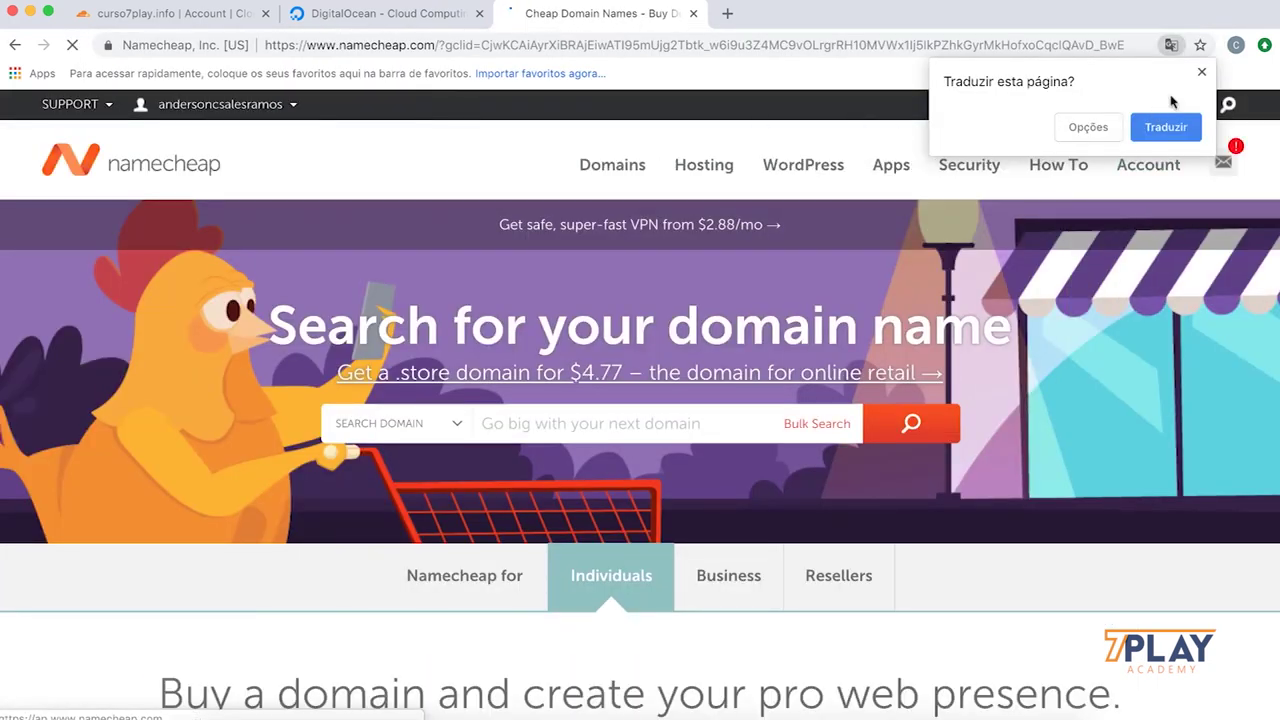
click(1201, 73)
Step: Switch to DigitalOcean, log in to the control panel and copy the IP address of the curso7play droplet
click(410, 14)
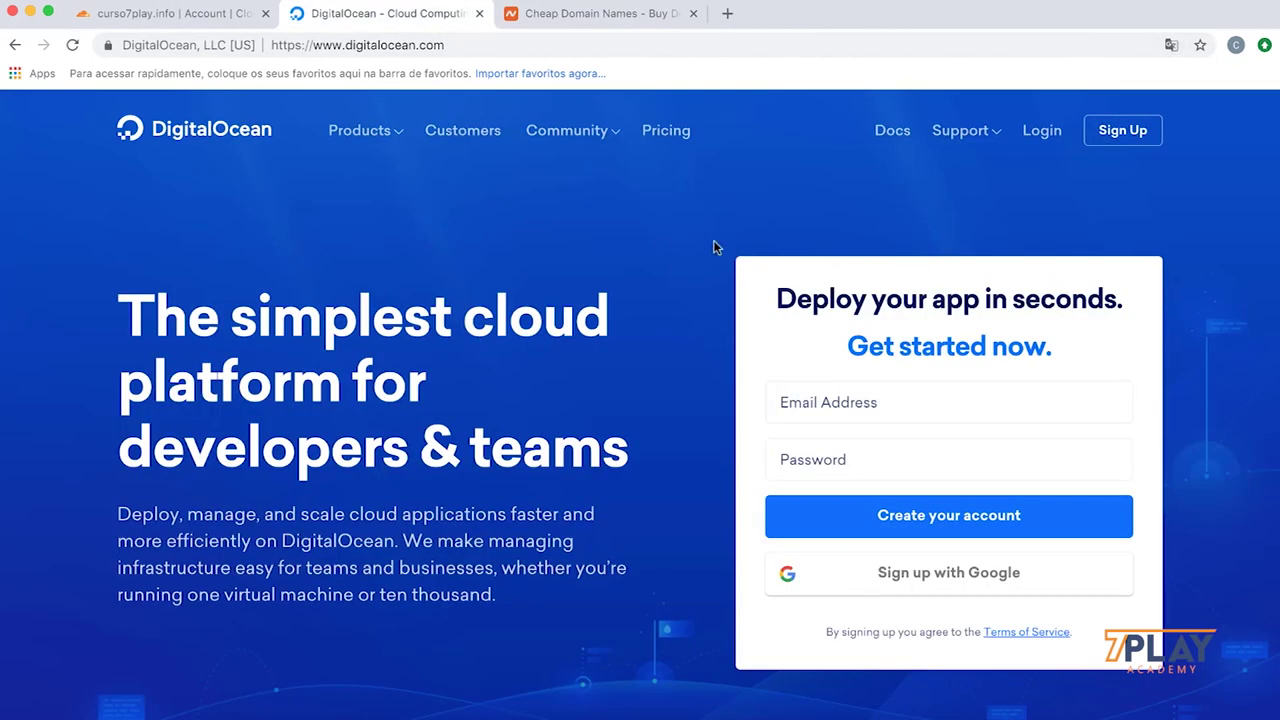
click(1031, 134)
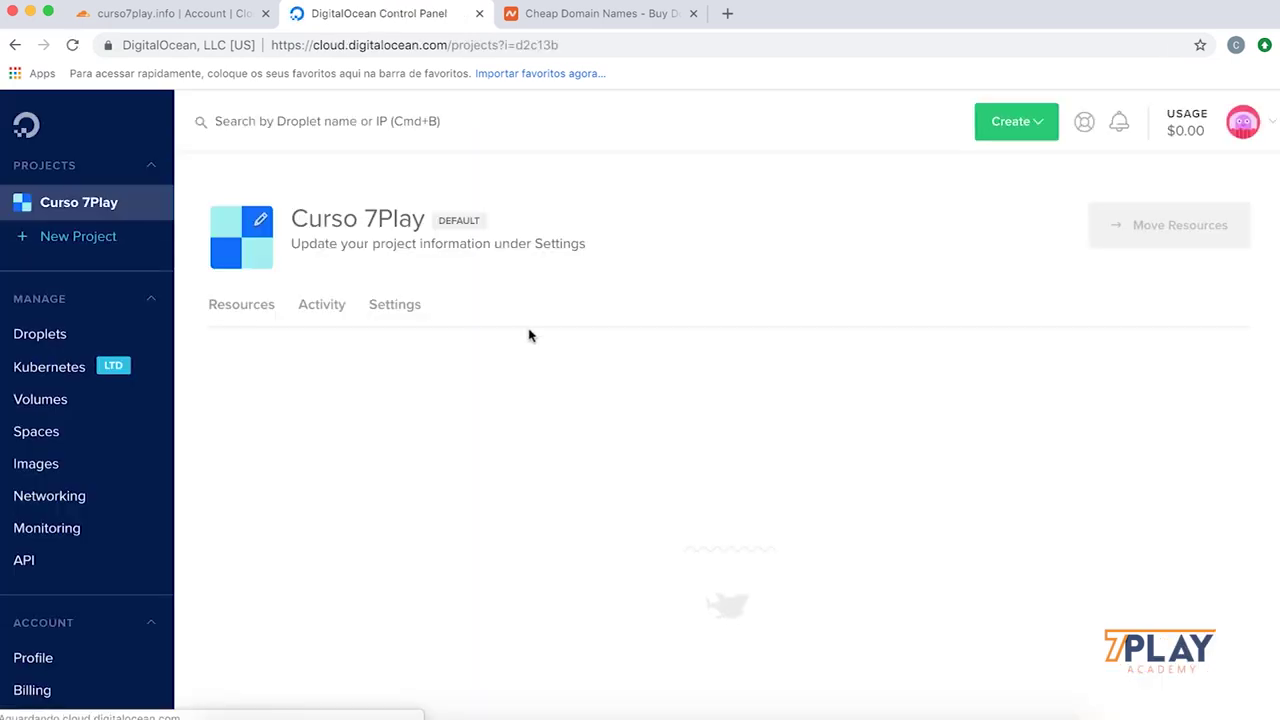
scroll(530, 335, down, 2)
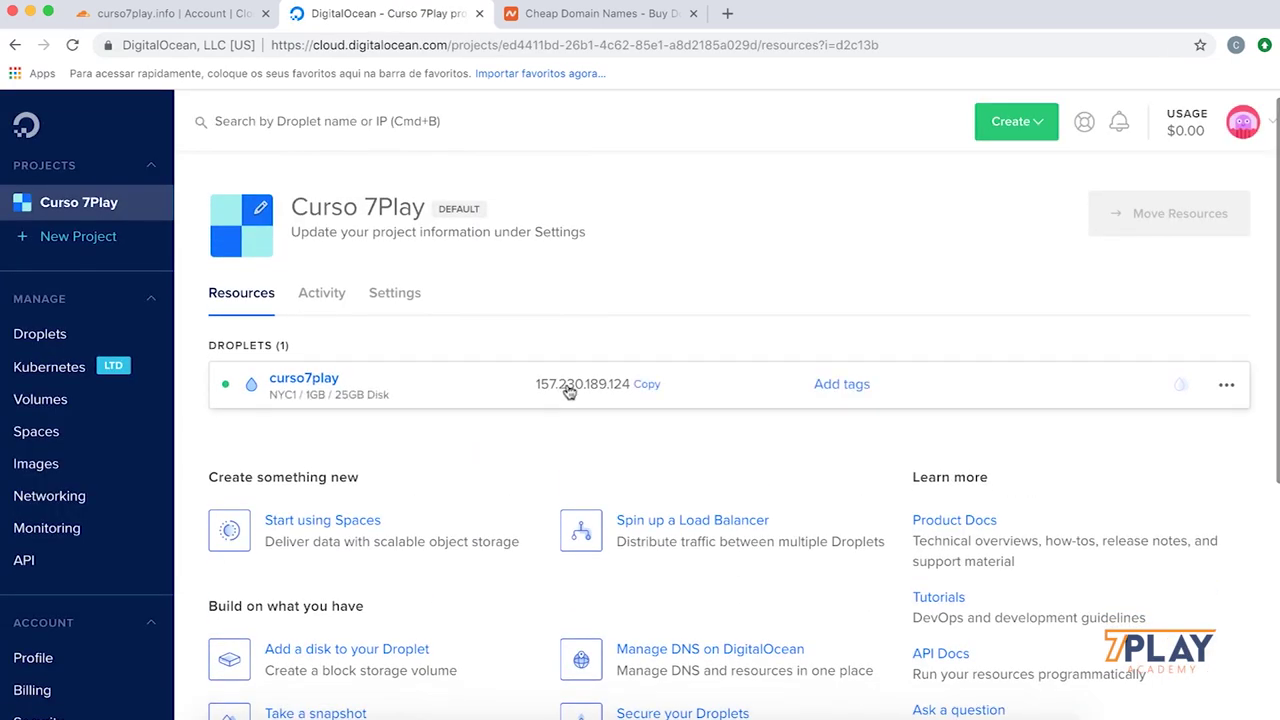
click(646, 386)
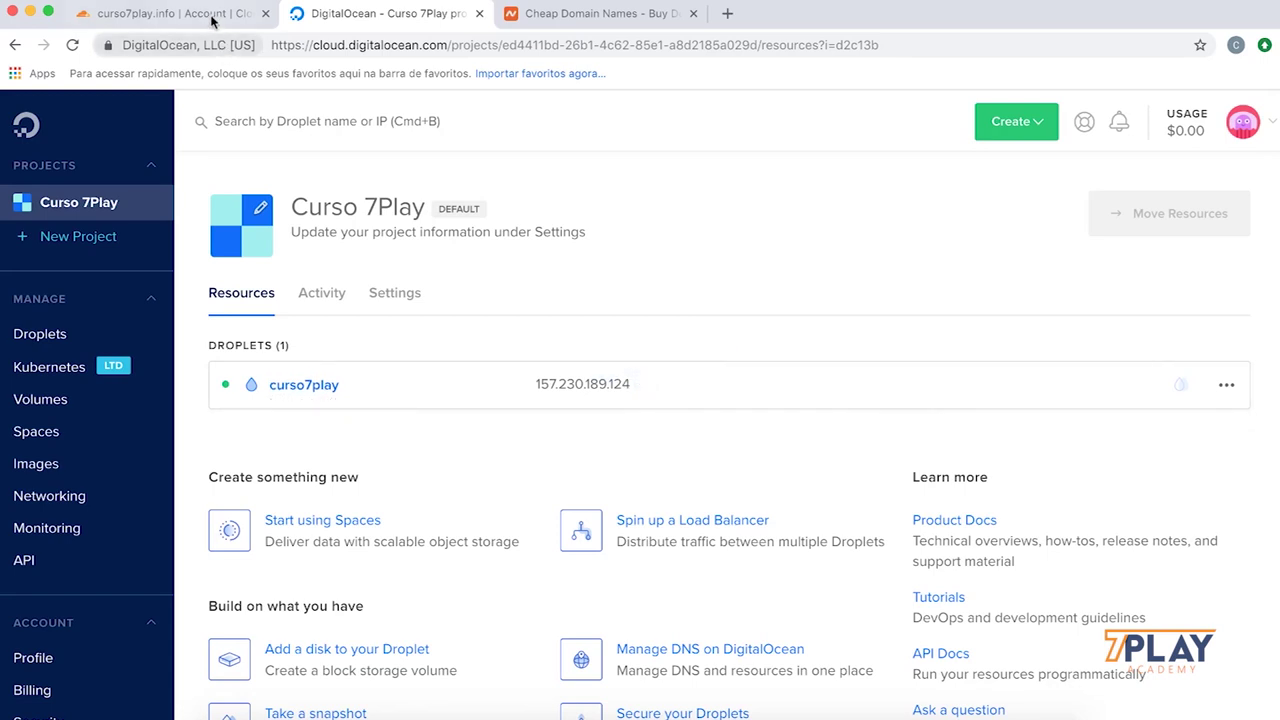
Step: Return to Cloudflare and replace the curso7play.info A record's address with the copied IP 157.230.189.124
click(168, 18)
click(624, 316)
drag(612, 314, 487, 305)
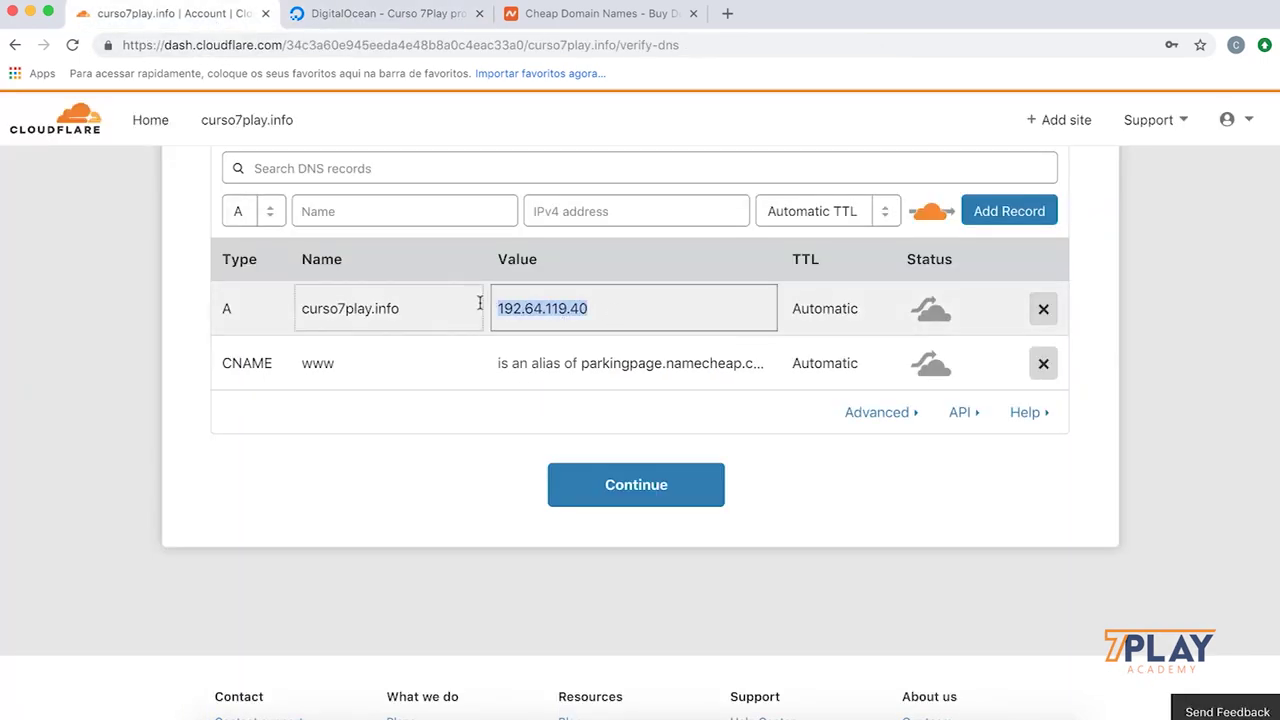
key(super+v)
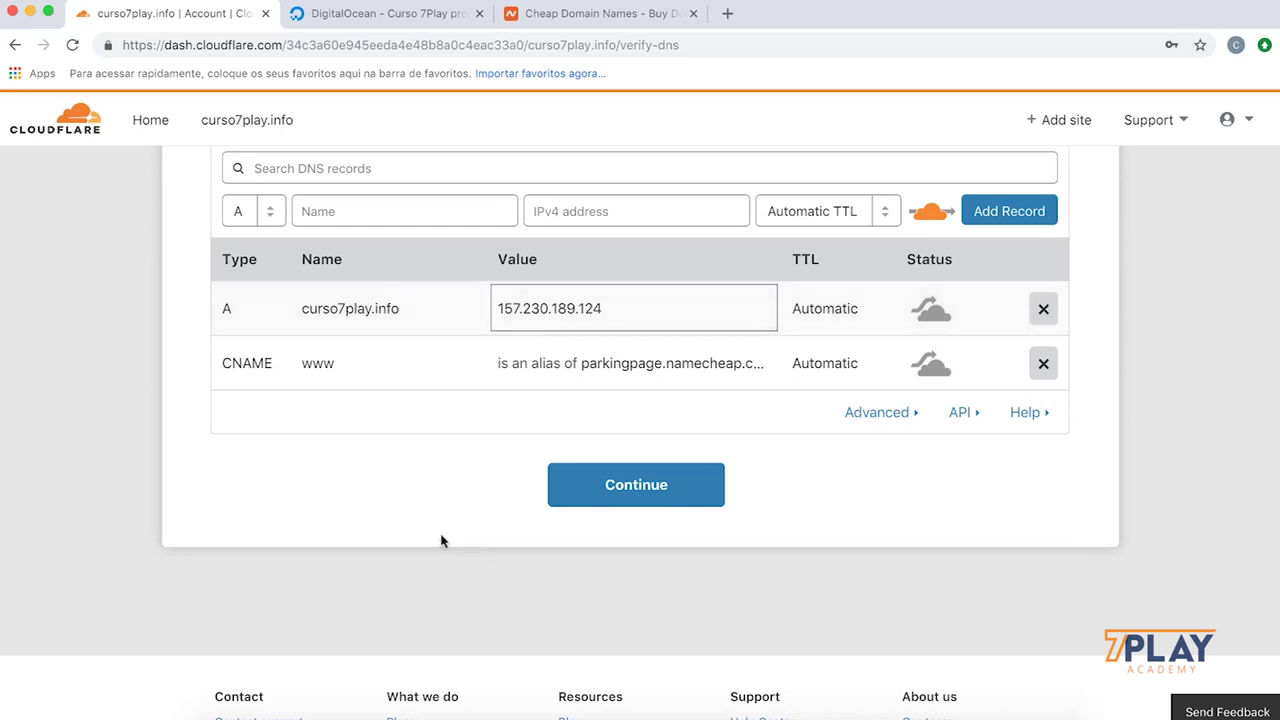
click(403, 543)
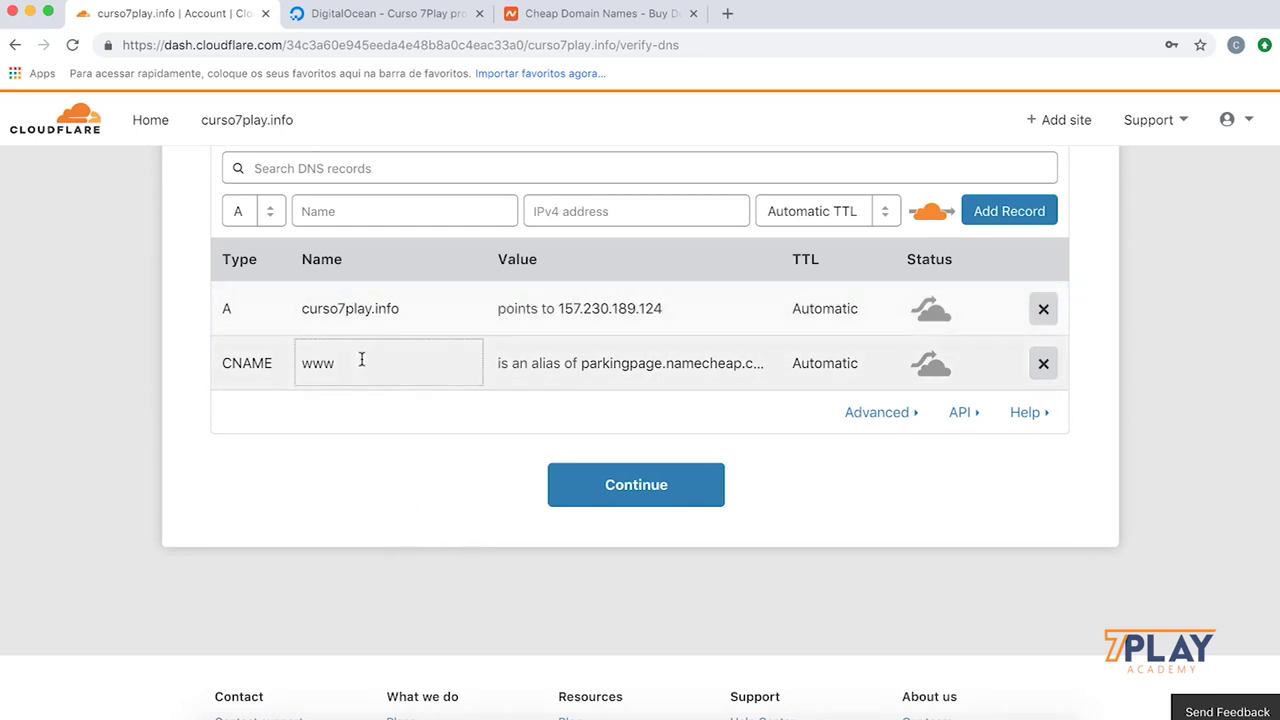
Step: Compare the A record's address in Cloudflare with the IP of the curso7play droplet in DigitalOcean
click(587, 318)
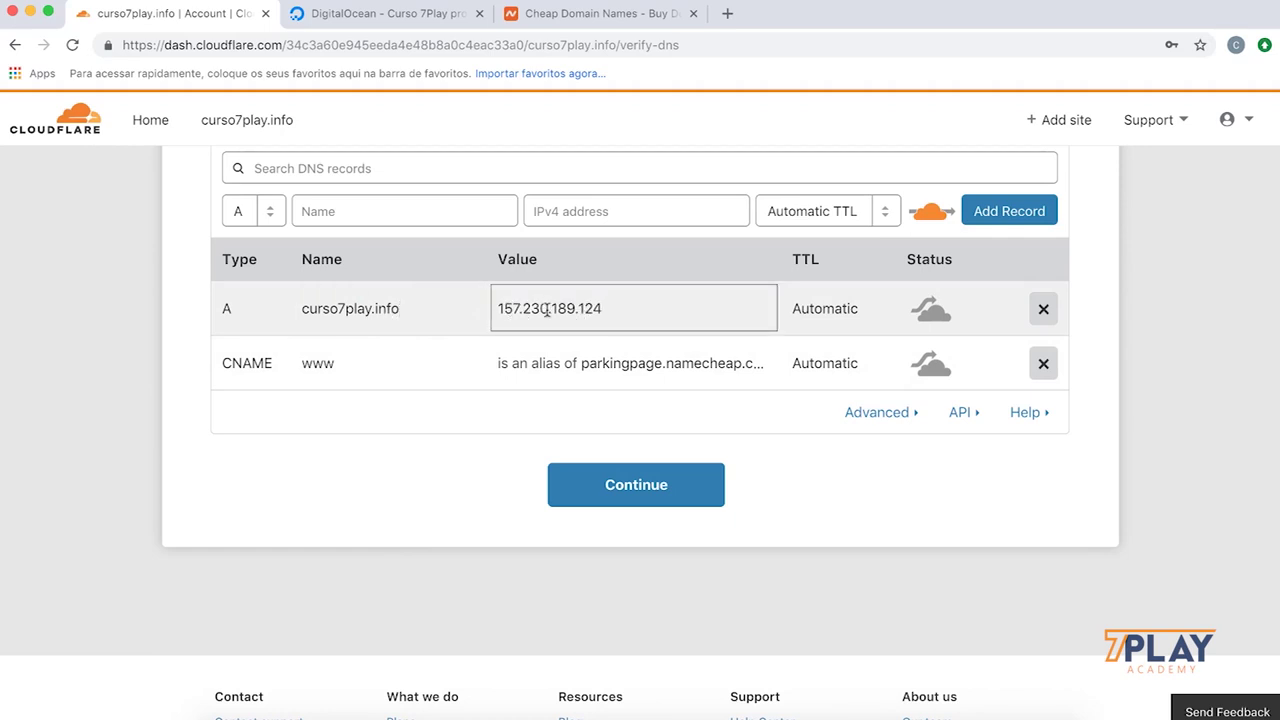
drag(633, 308, 488, 300)
click(440, 463)
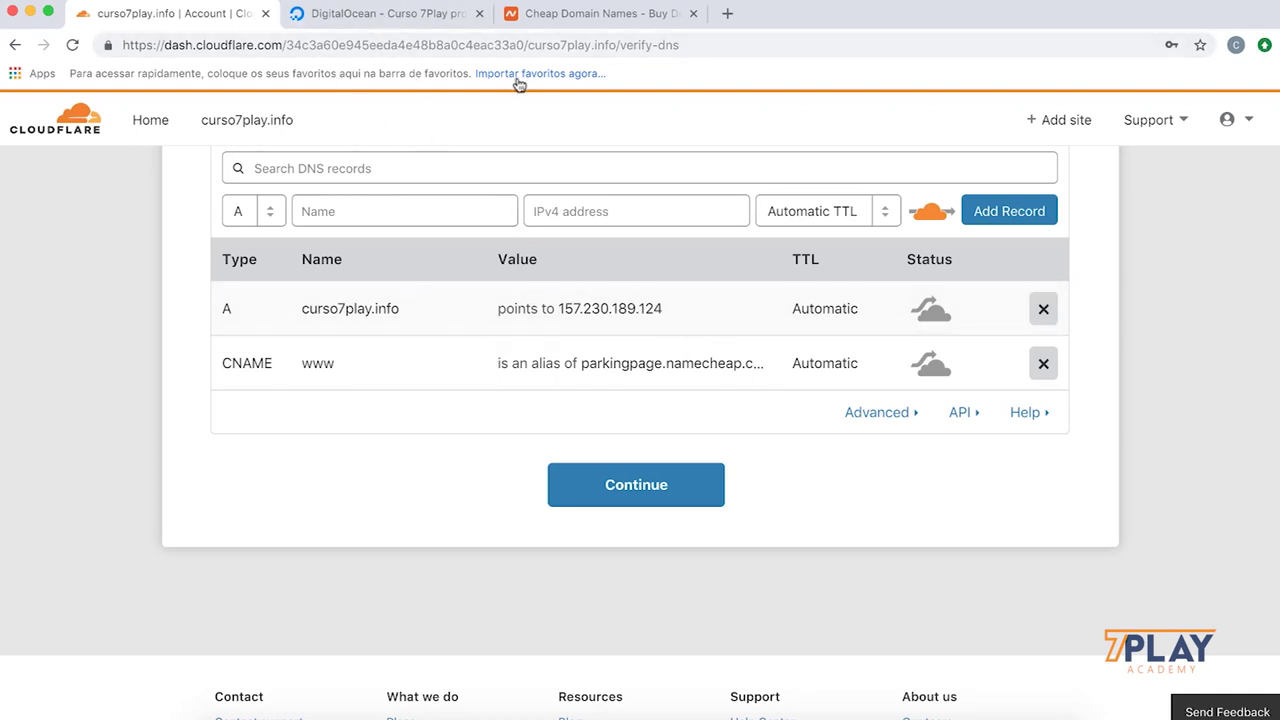
click(404, 20)
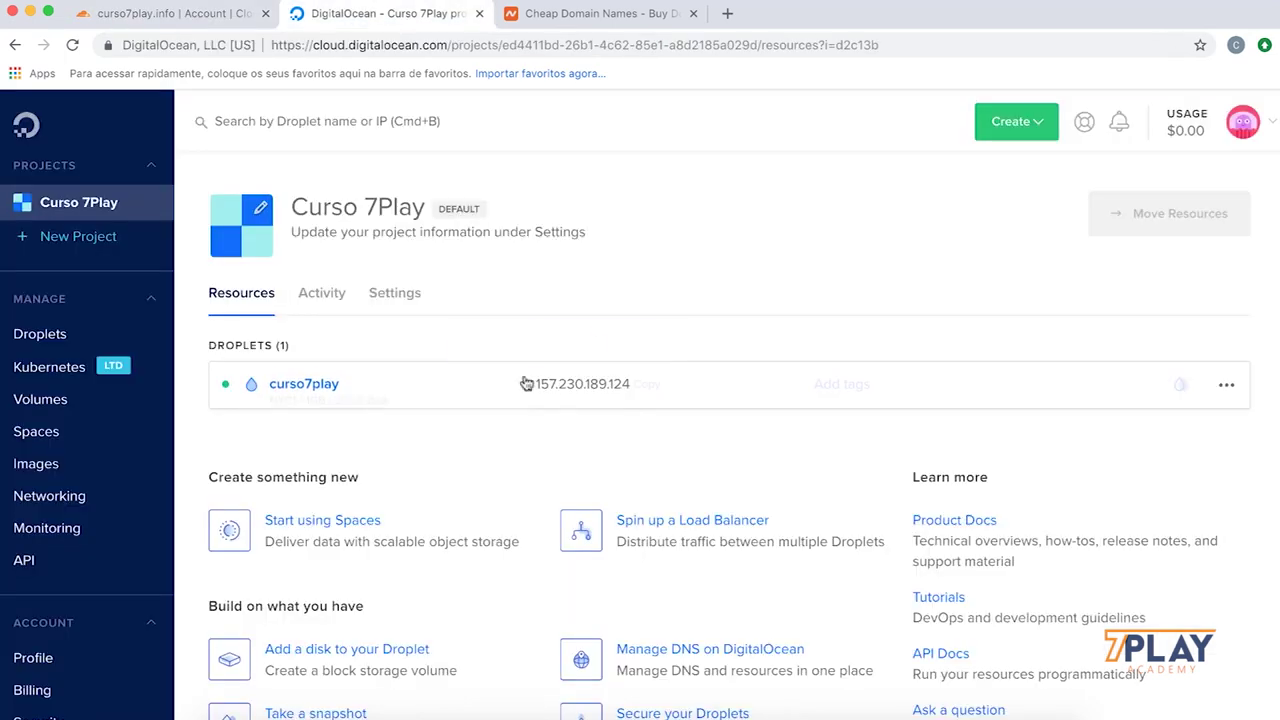
mouse_move(549, 381)
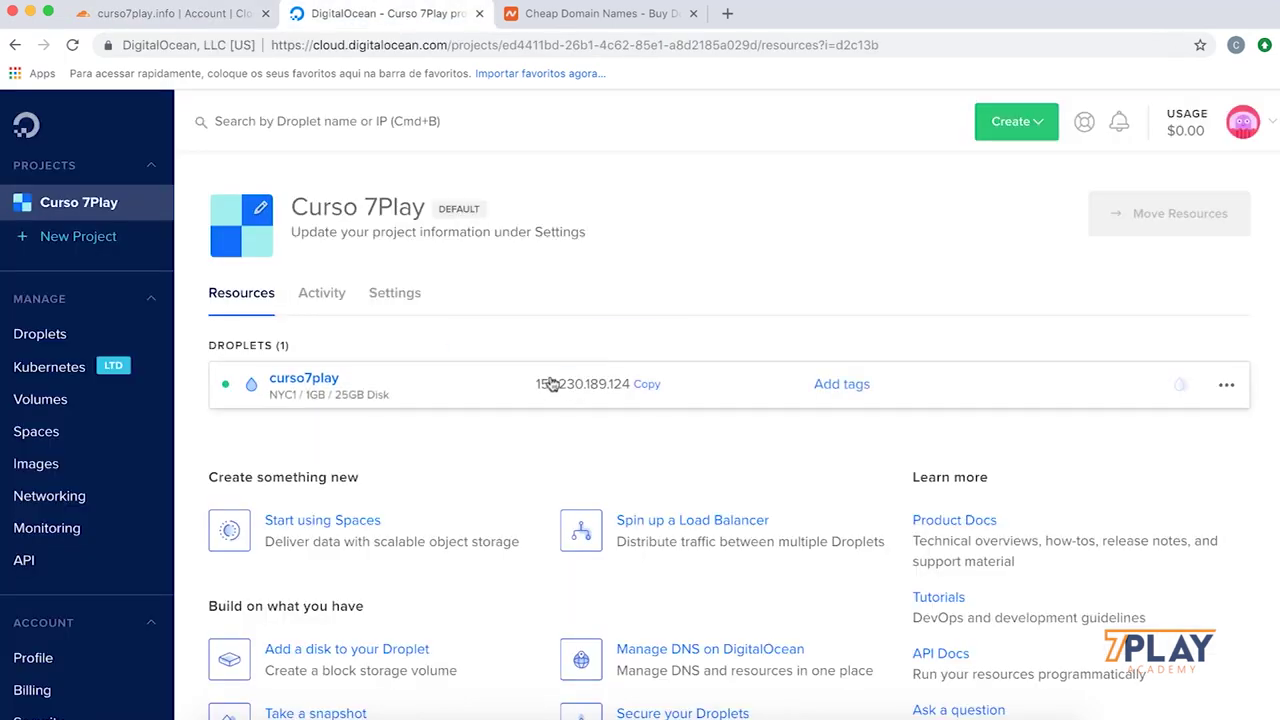
click(203, 17)
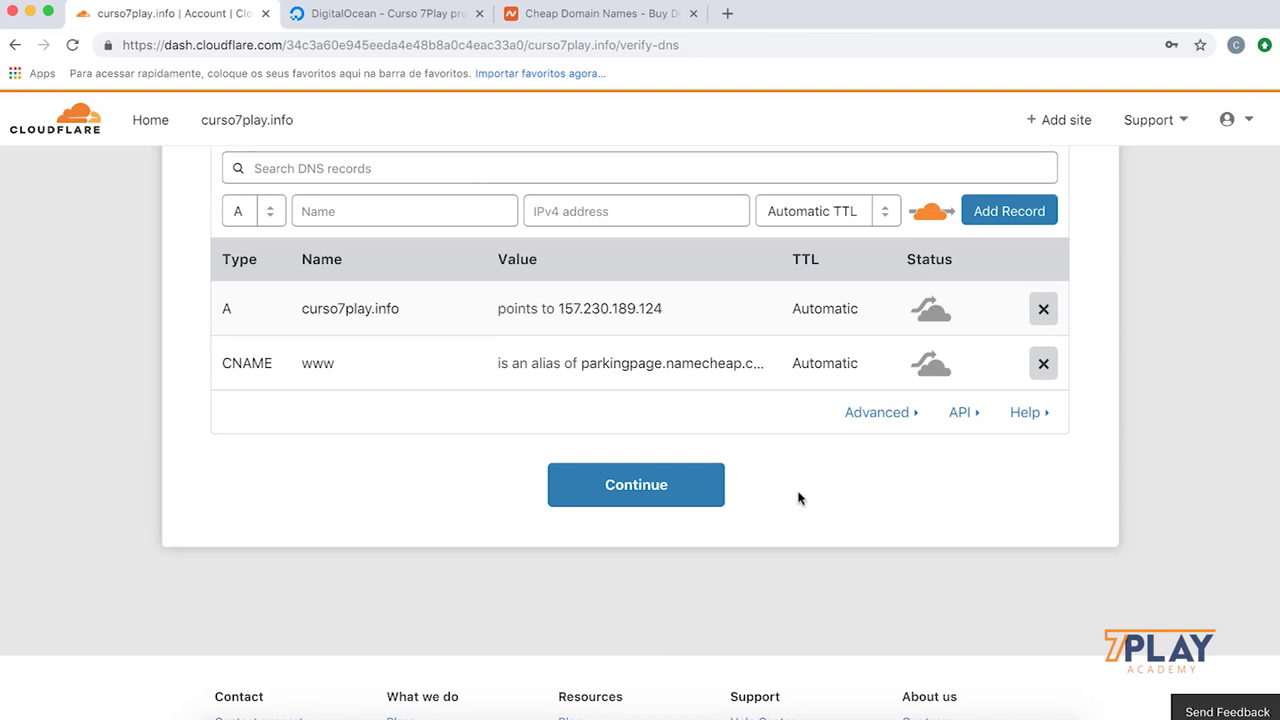
Step: Continue from the DNS records to the nameserver change instructions and review the current registrar nameservers
click(676, 498)
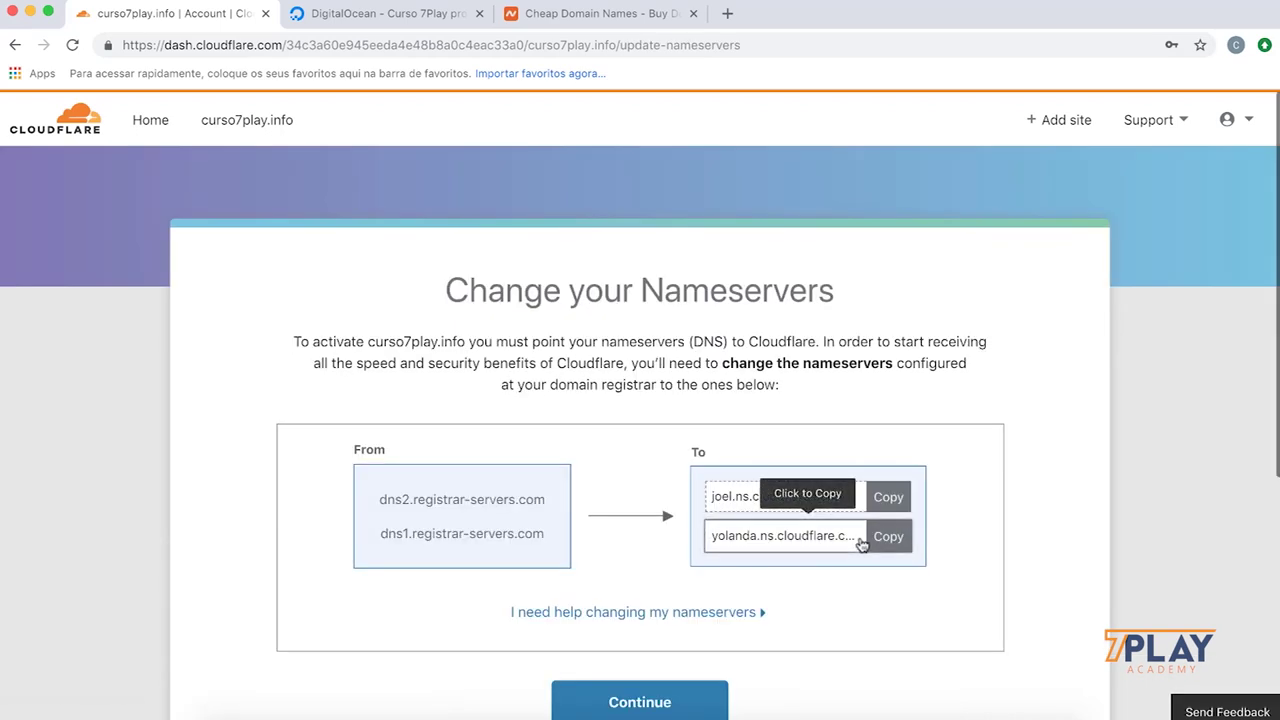
scroll(780, 460, down, 2)
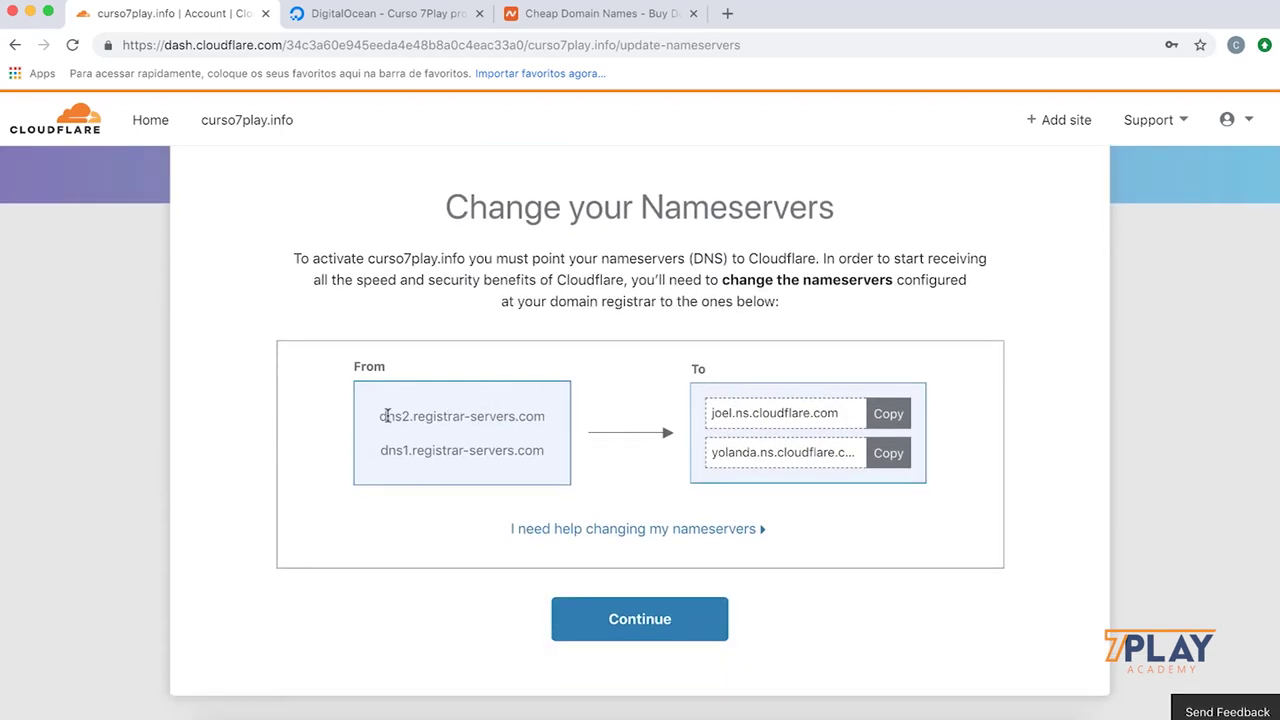
drag(398, 416, 541, 455)
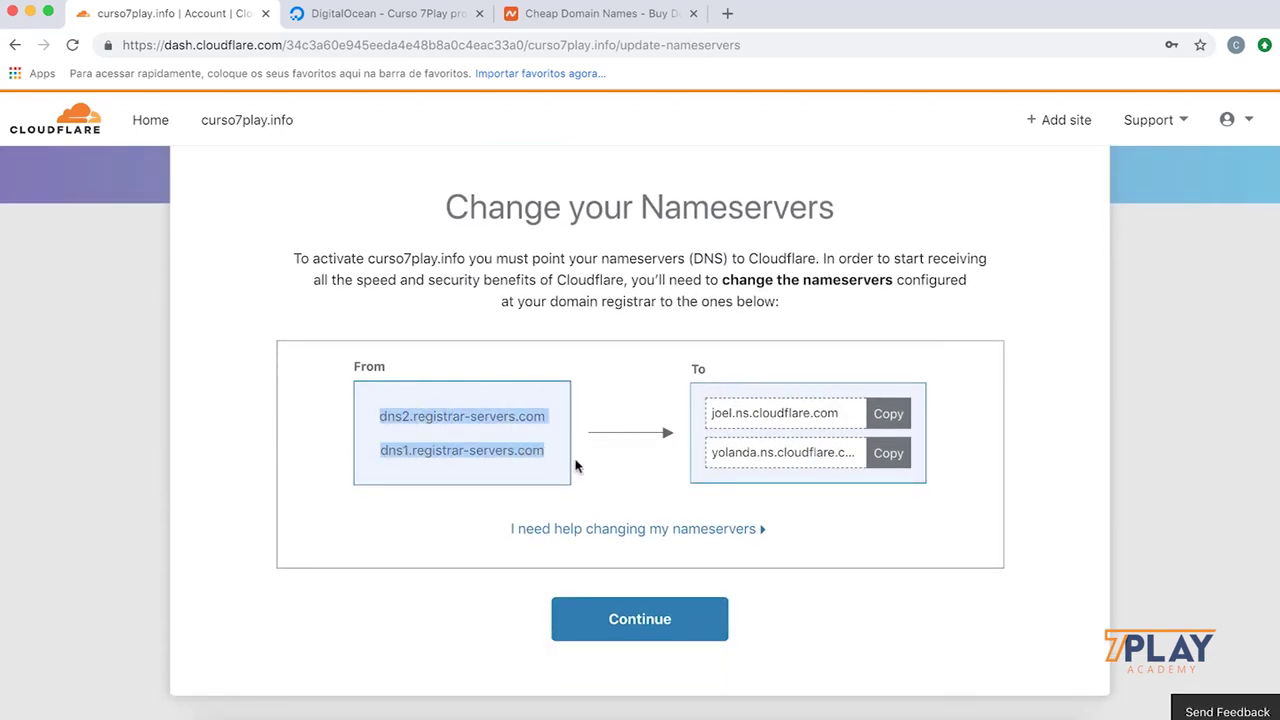
click(580, 470)
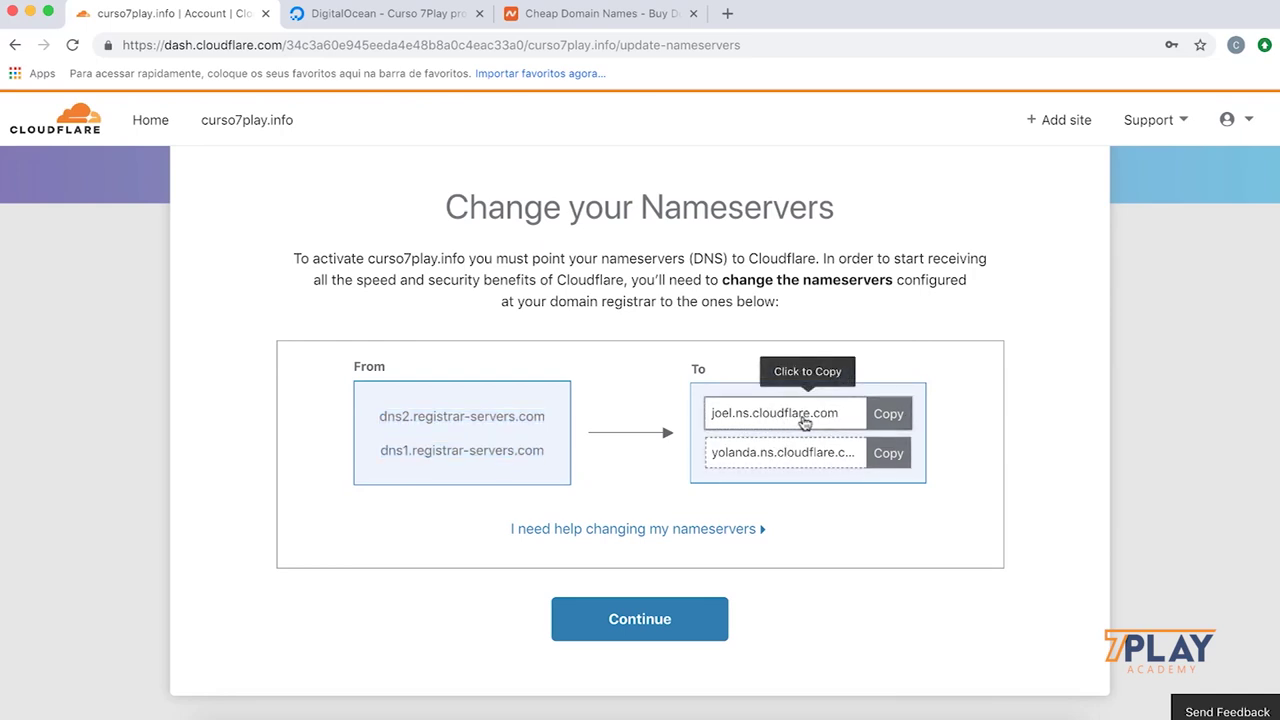
Step: Switch to Namecheap and open the management details of curso7play.info from the account's domain list
click(598, 14)
mouse_move(1160, 168)
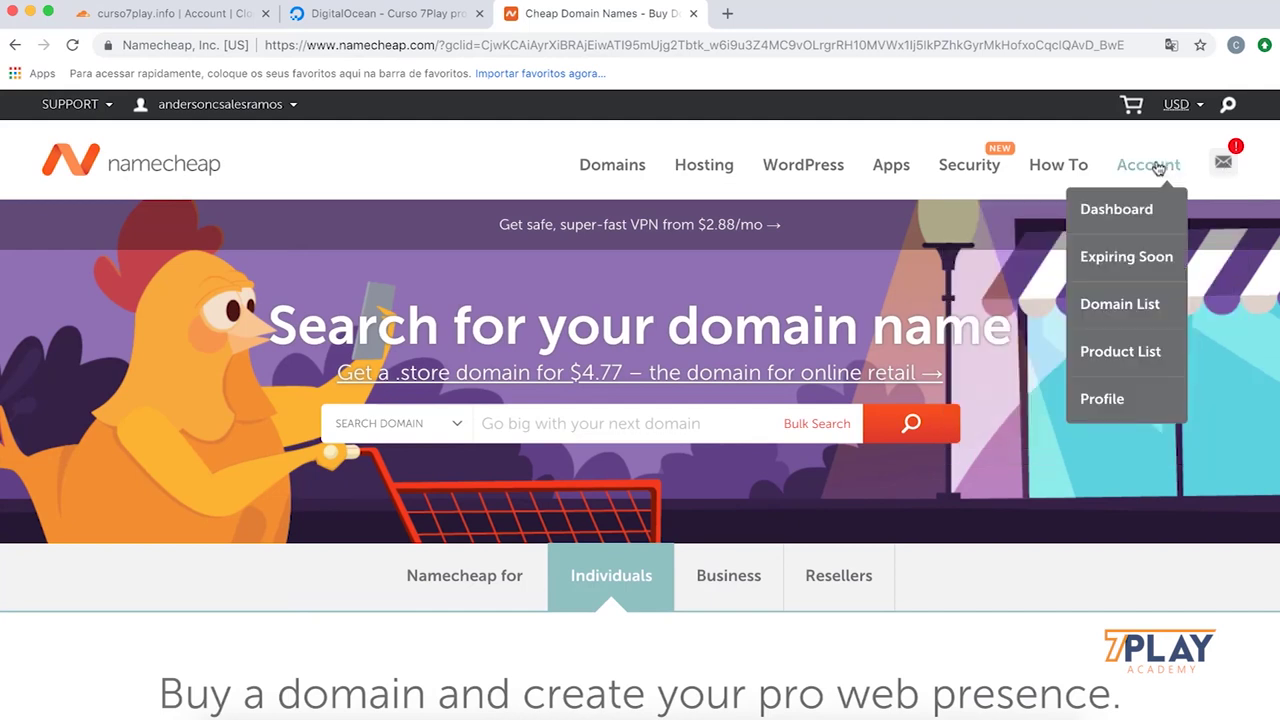
click(1133, 207)
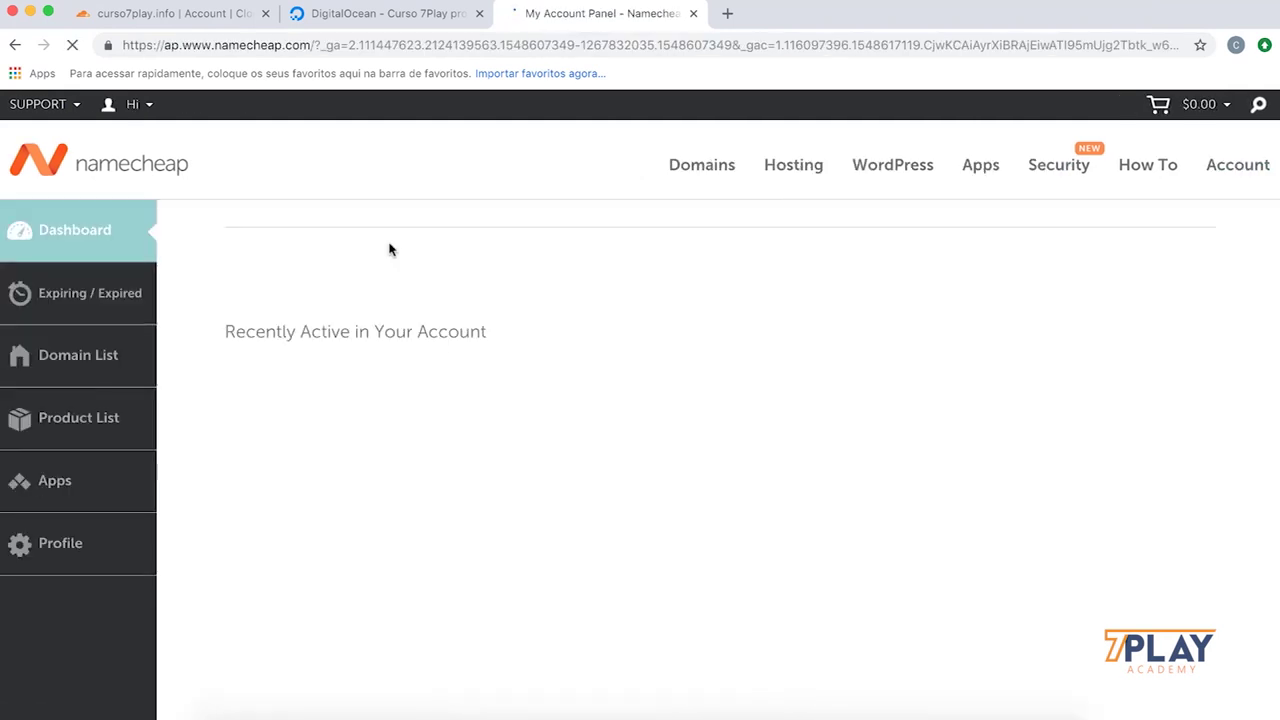
click(72, 362)
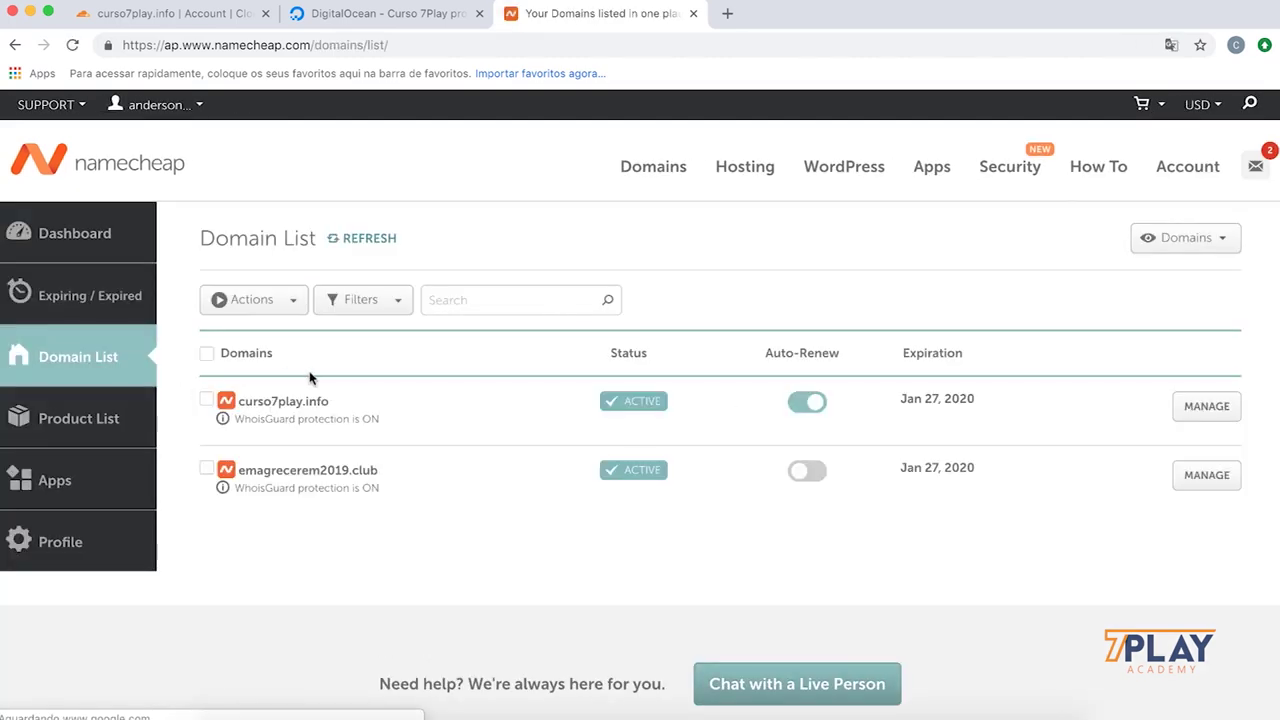
click(1206, 406)
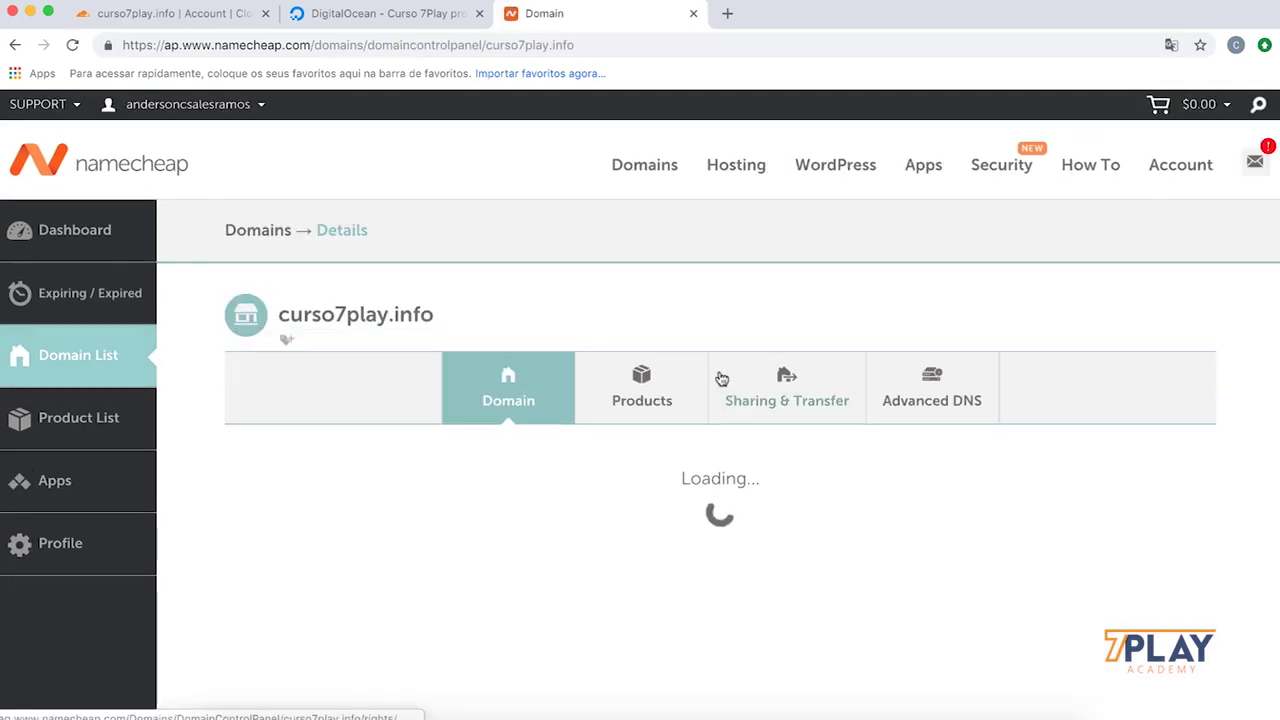
scroll(722, 378, down, 2)
scroll(720, 377, down, 1)
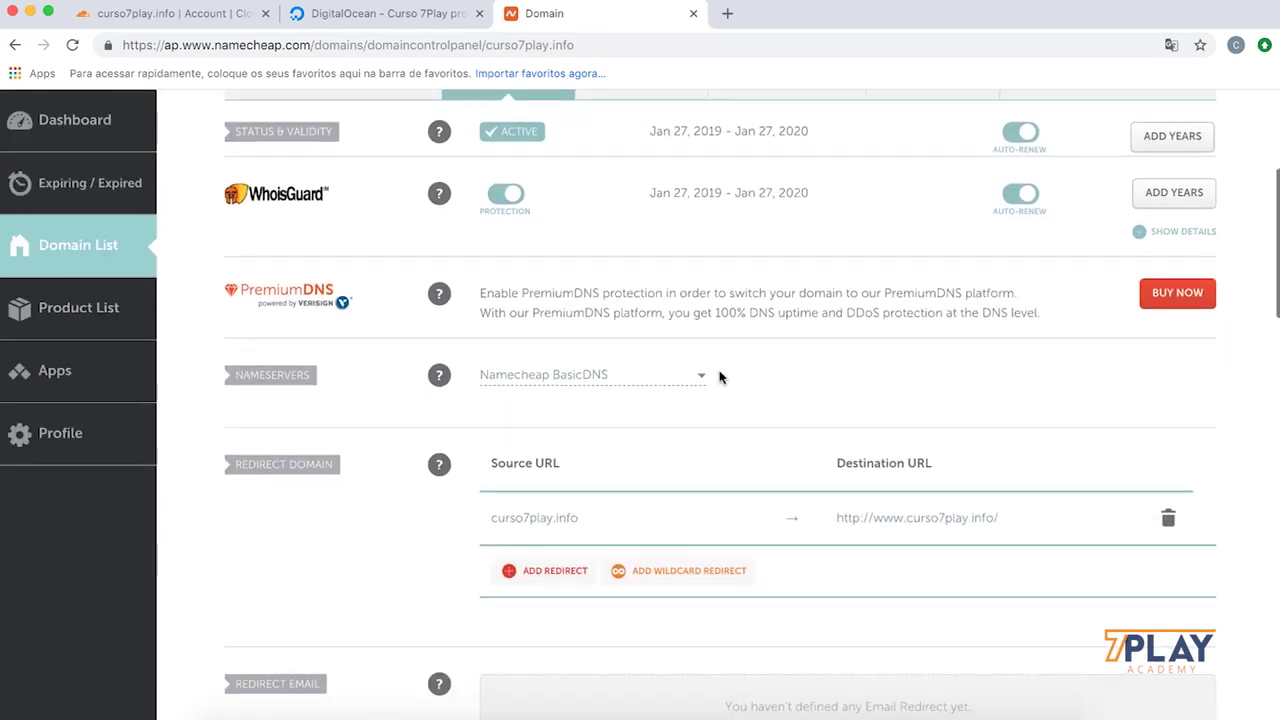
Step: Check the nameserver instructions in Cloudflare, then set the nameserver type of curso7play.info in Namecheap to Custom DNS
click(170, 14)
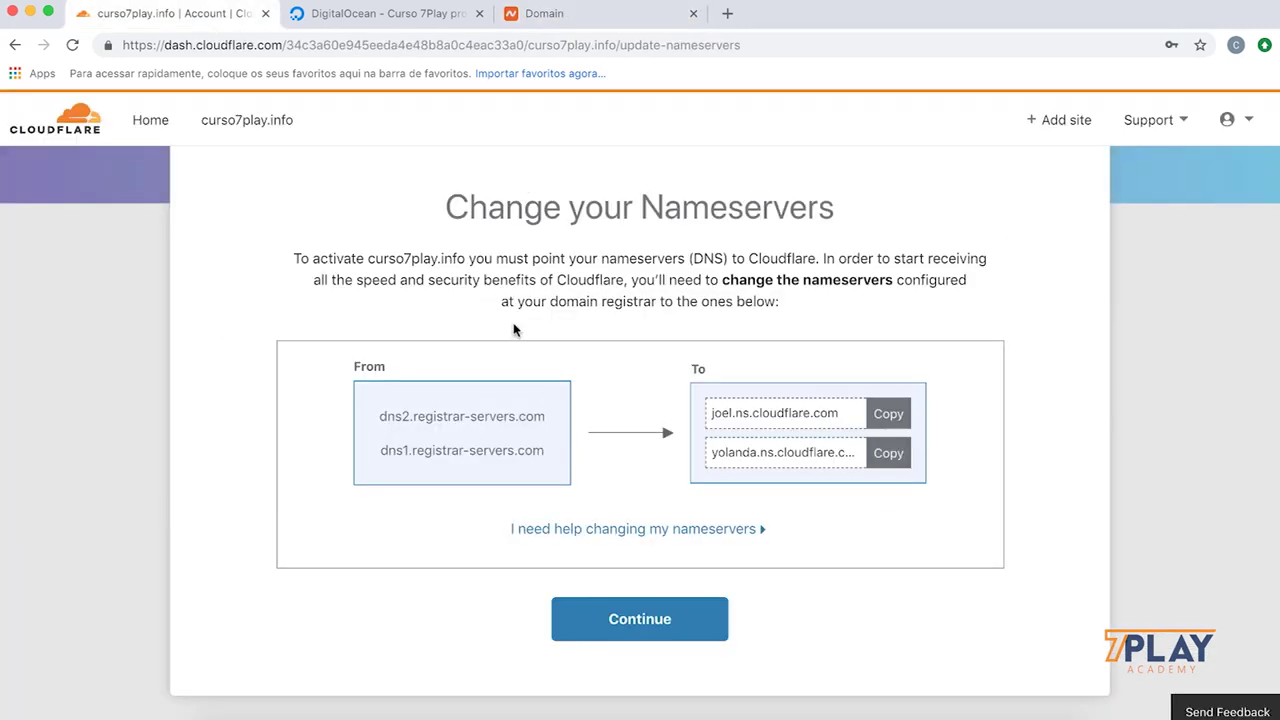
click(629, 16)
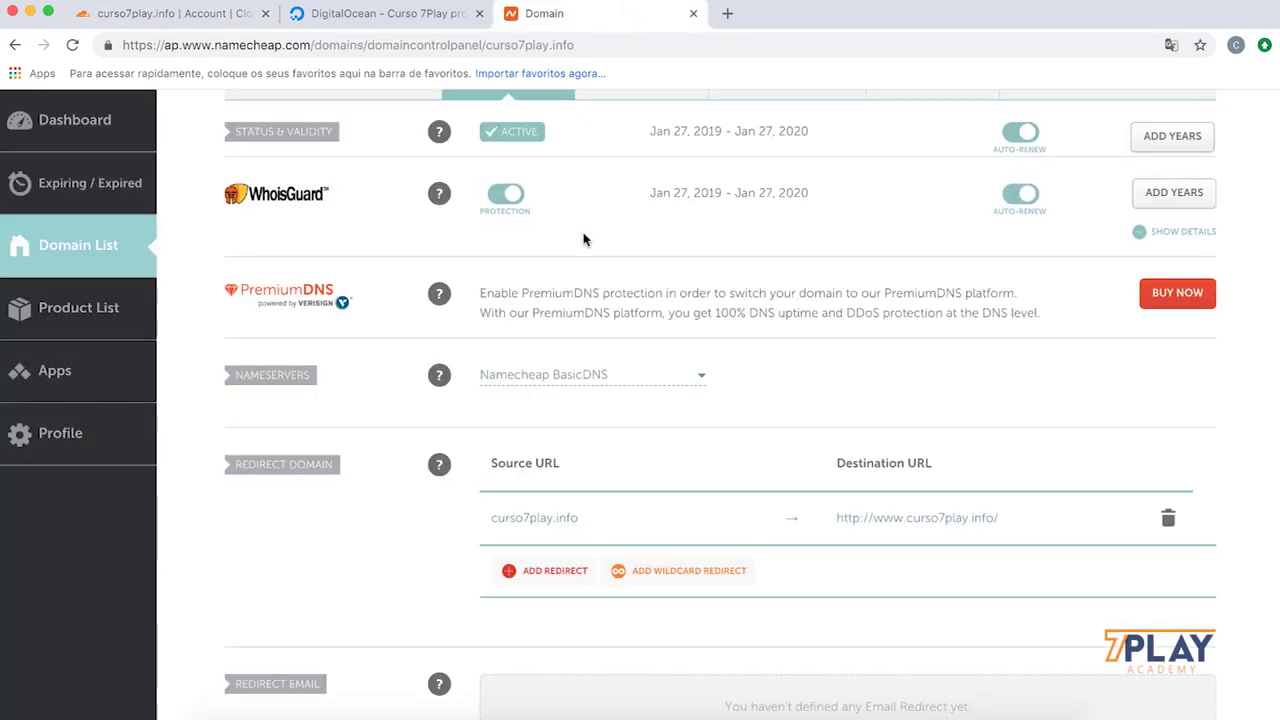
click(617, 384)
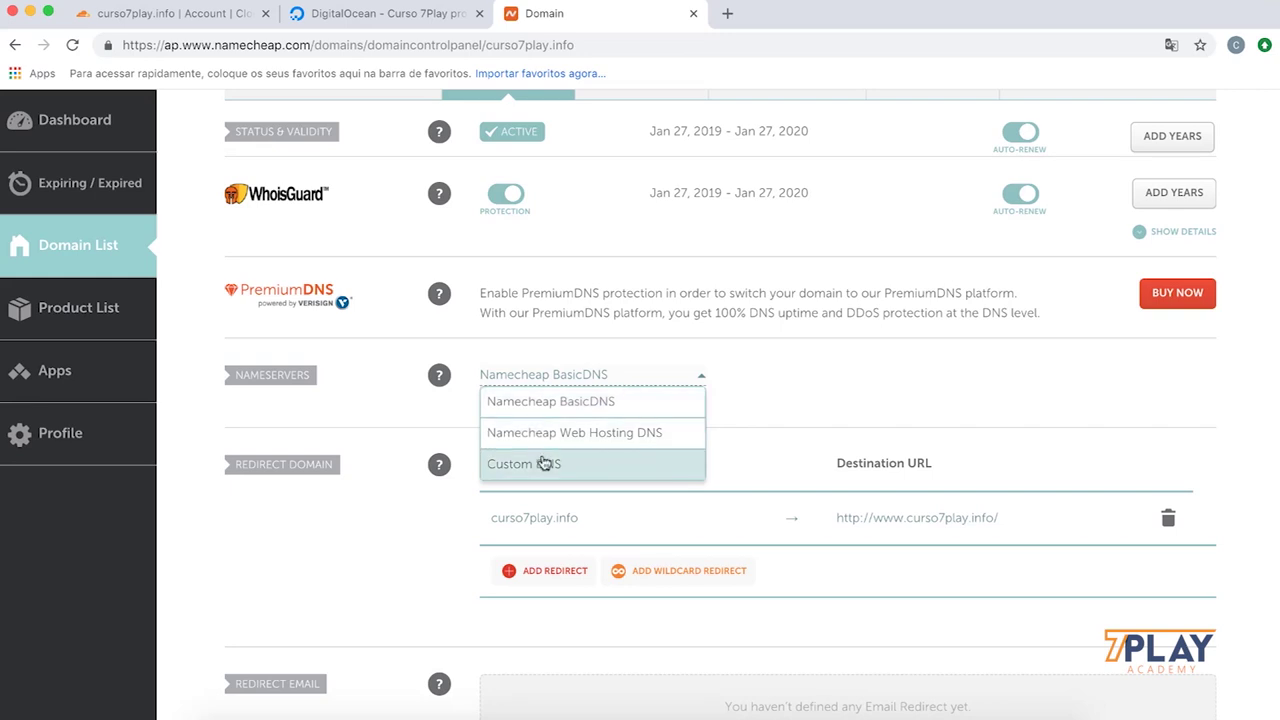
click(583, 473)
click(593, 449)
Step: Copy joel.ns.cloudflare.com from Cloudflare and enter it as Nameserver 1 in Namecheap
click(214, 16)
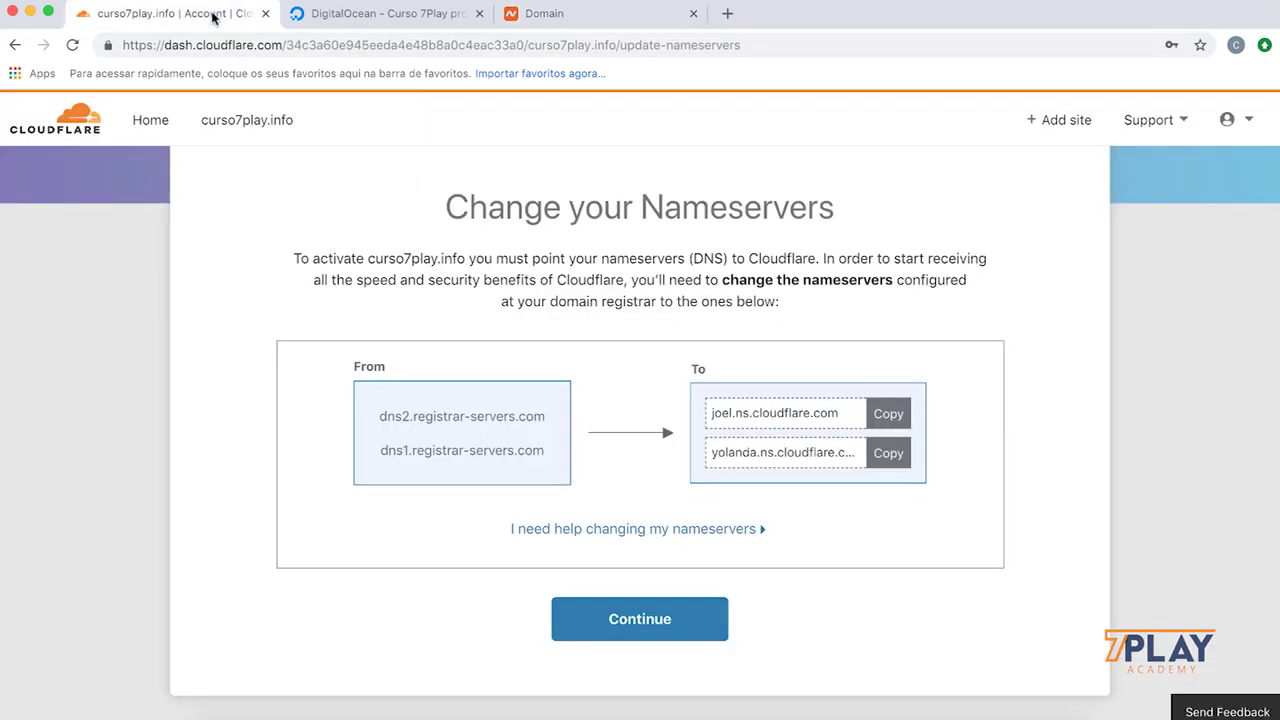
click(889, 416)
click(572, 14)
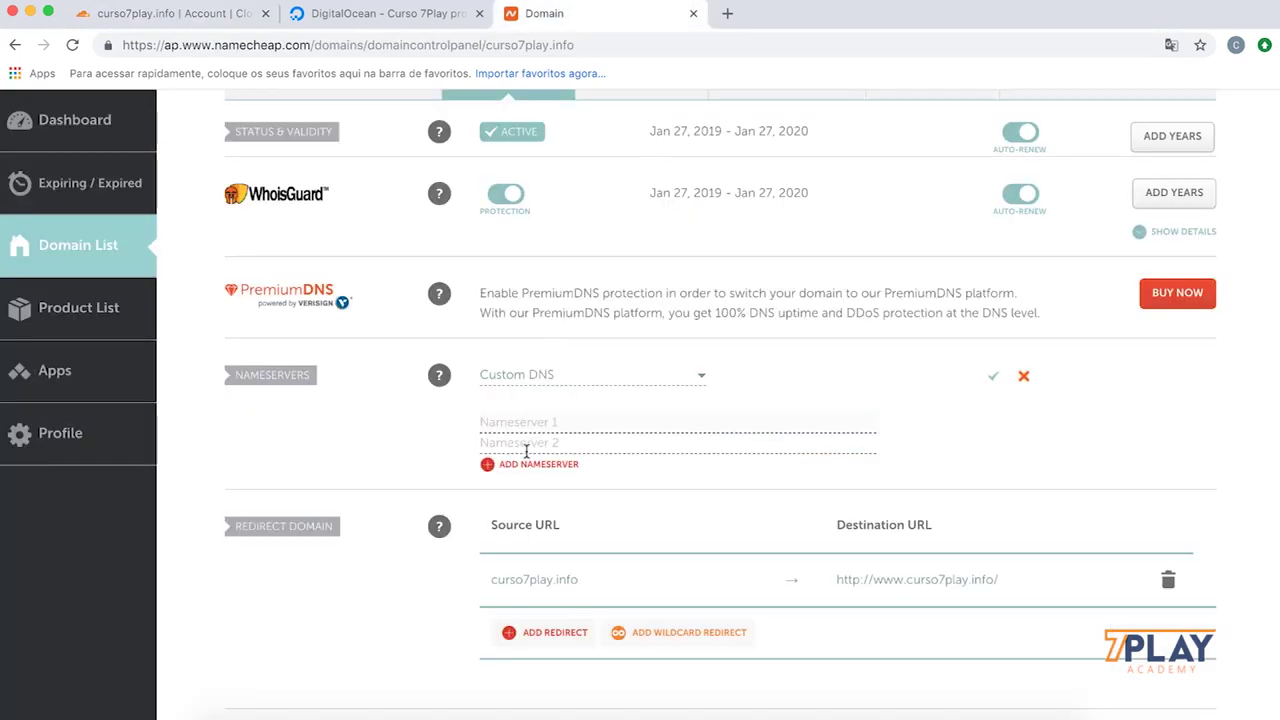
key(super+v)
Step: Copy yolanda.ns.cloudflare.com from Cloudflare into Nameserver 2 in Namecheap, save the nameservers and dismiss the notice
click(888, 453)
click(563, 12)
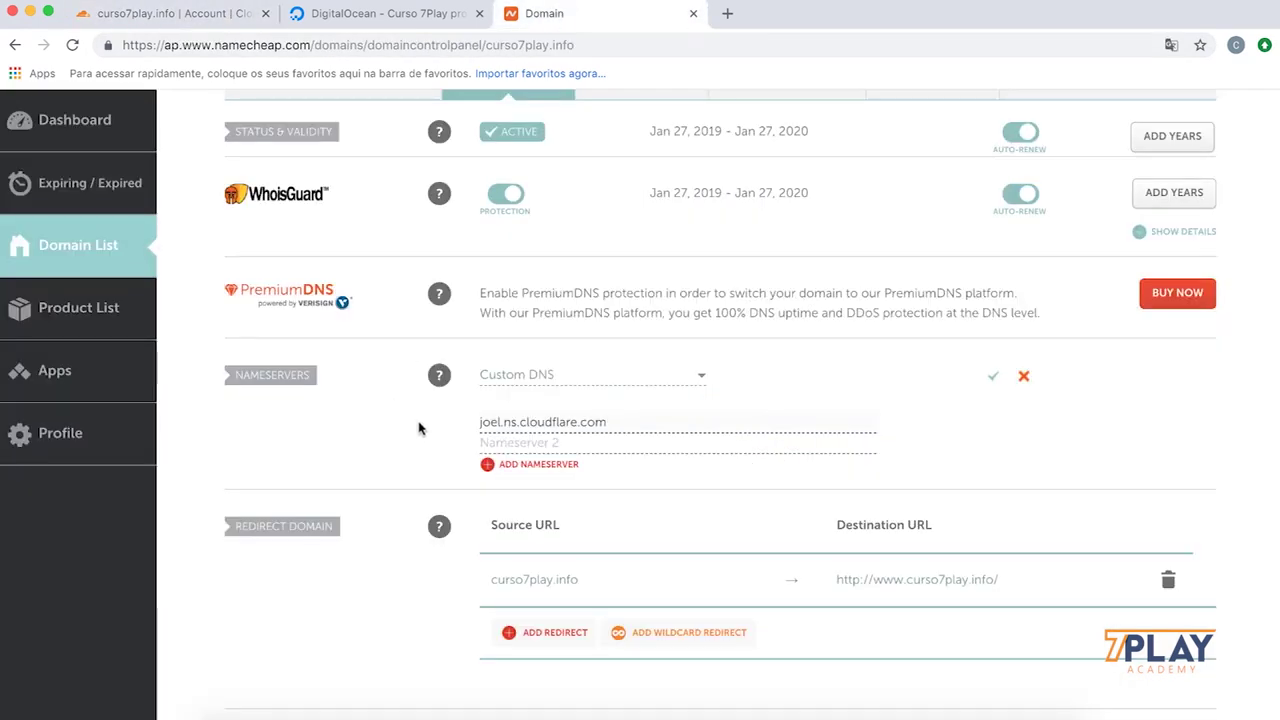
click(530, 445)
key(ctrl+v)
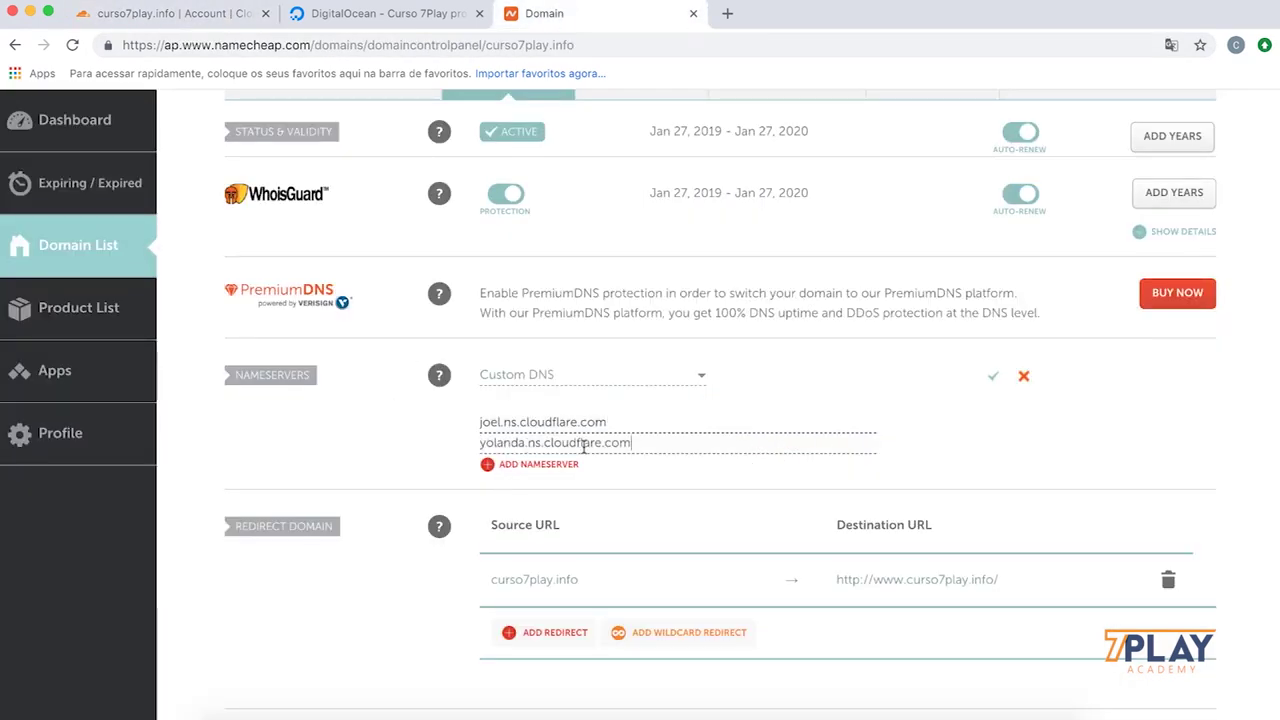
click(993, 378)
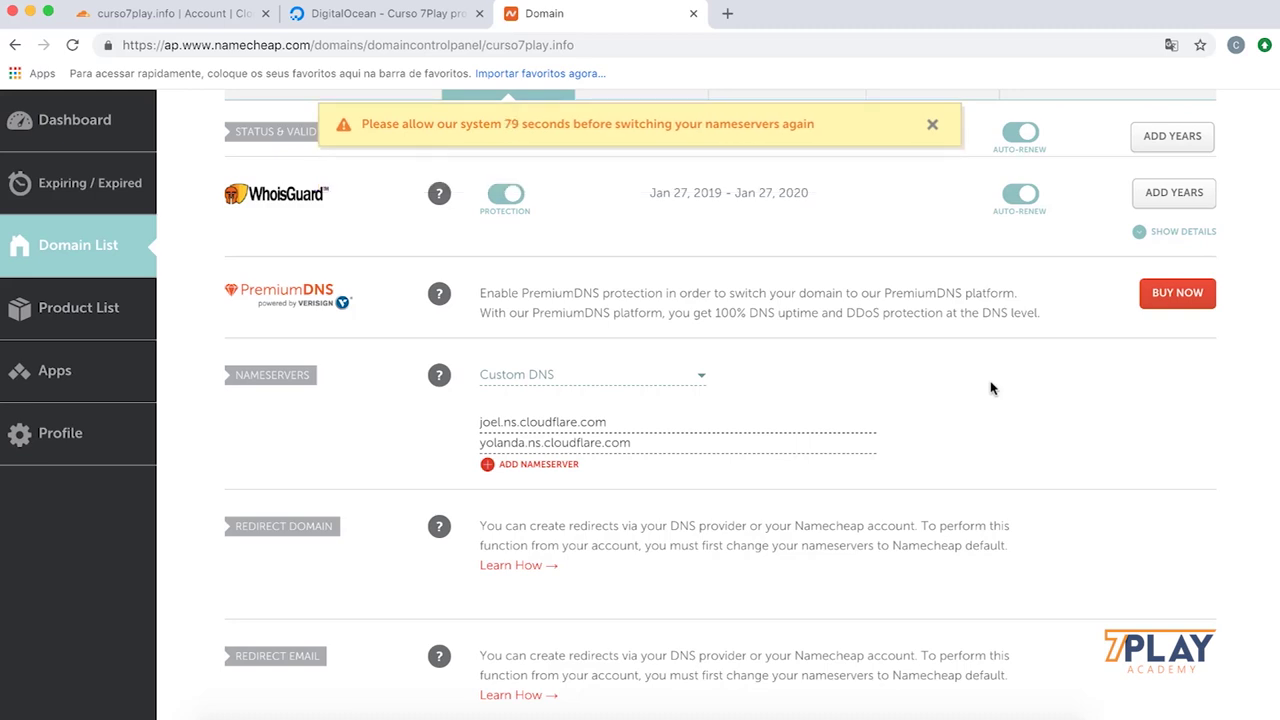
click(931, 125)
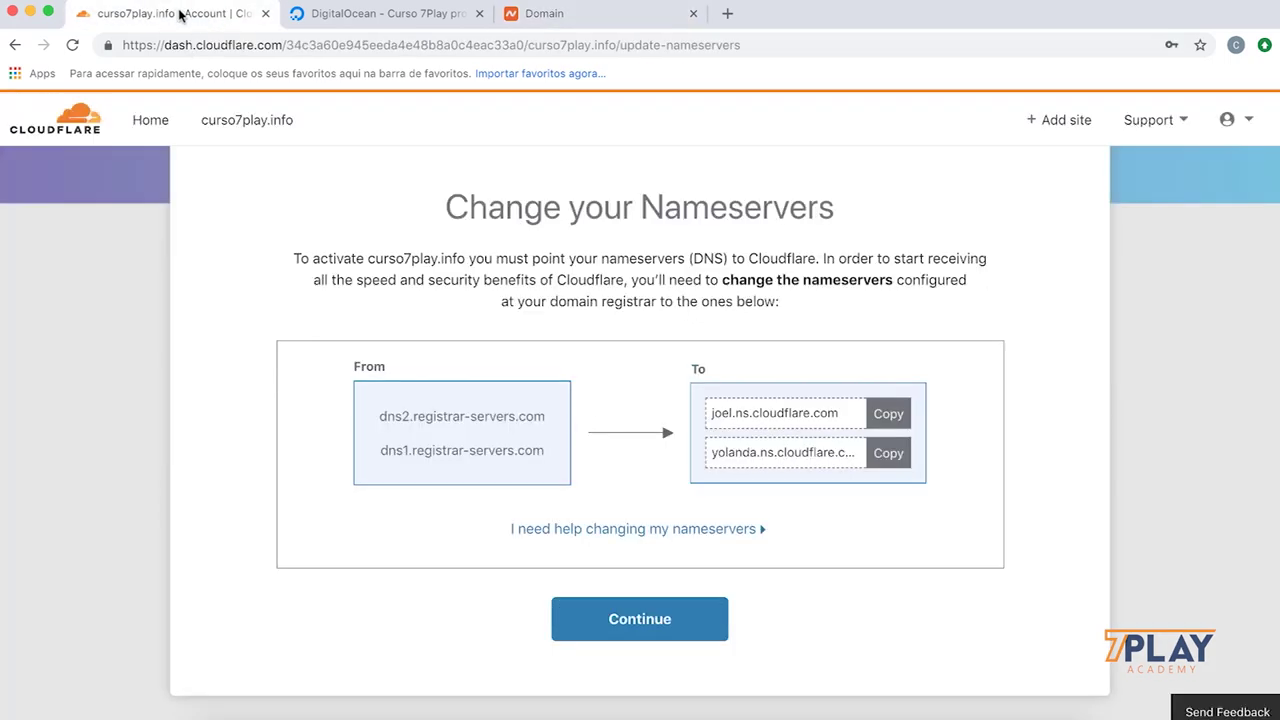
Step: Reorder the browser tabs so Namecheap comes before Cloudflare and DigitalOcean, and return to the Cloudflare page
click(180, 13)
drag(581, 20, 148, 14)
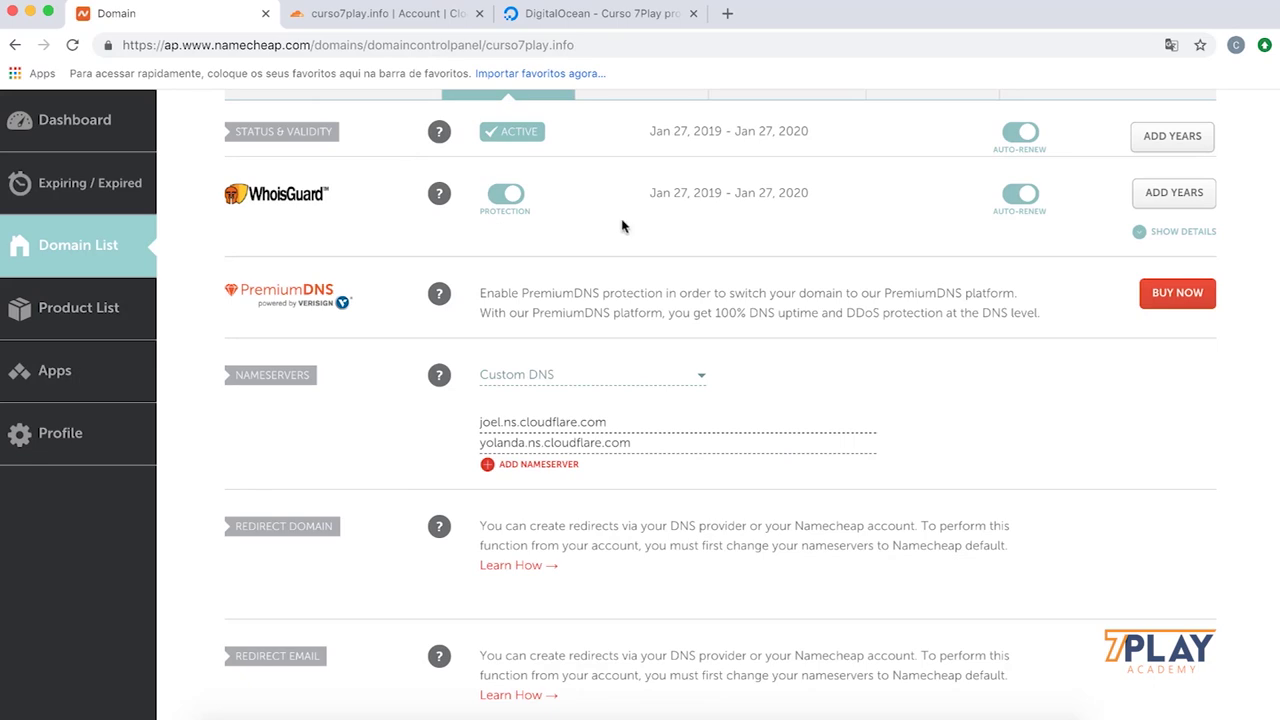
click(400, 20)
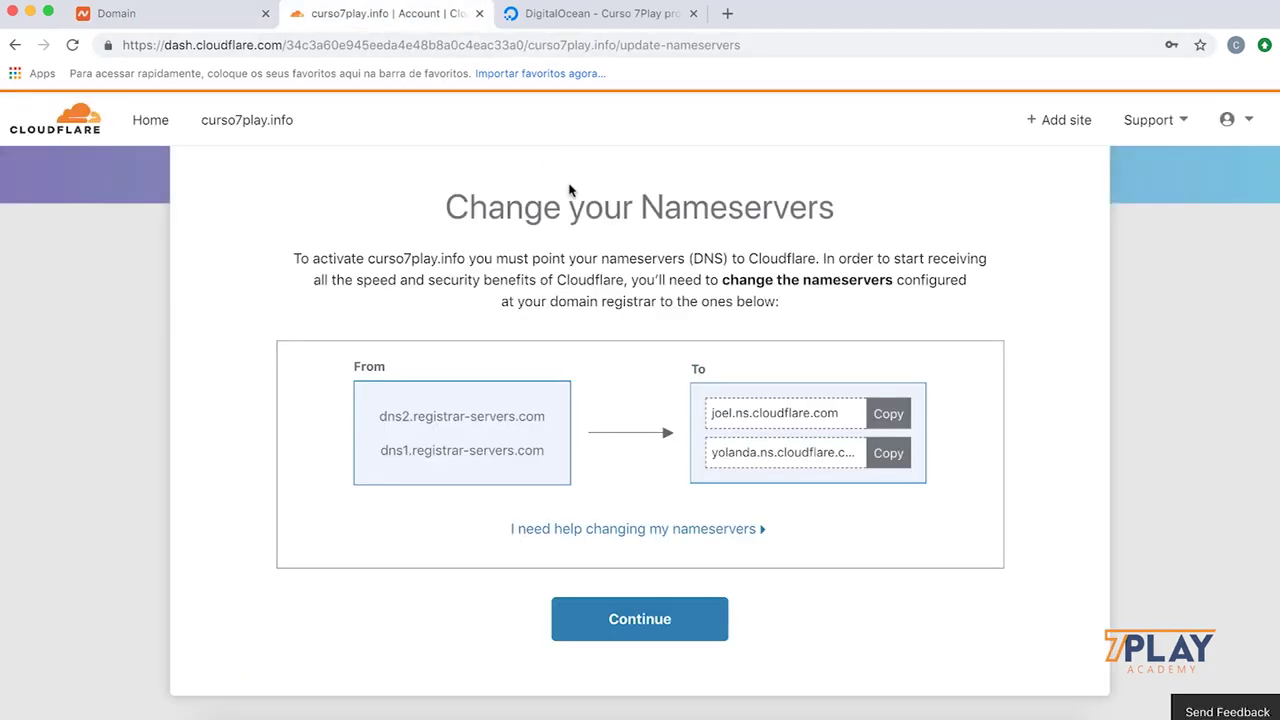
Step: Review the Namecheap nameservers, the Cloudflare nameserver instructions and the DigitalOcean droplet, ending on the Cloudflare page
click(573, 22)
click(212, 22)
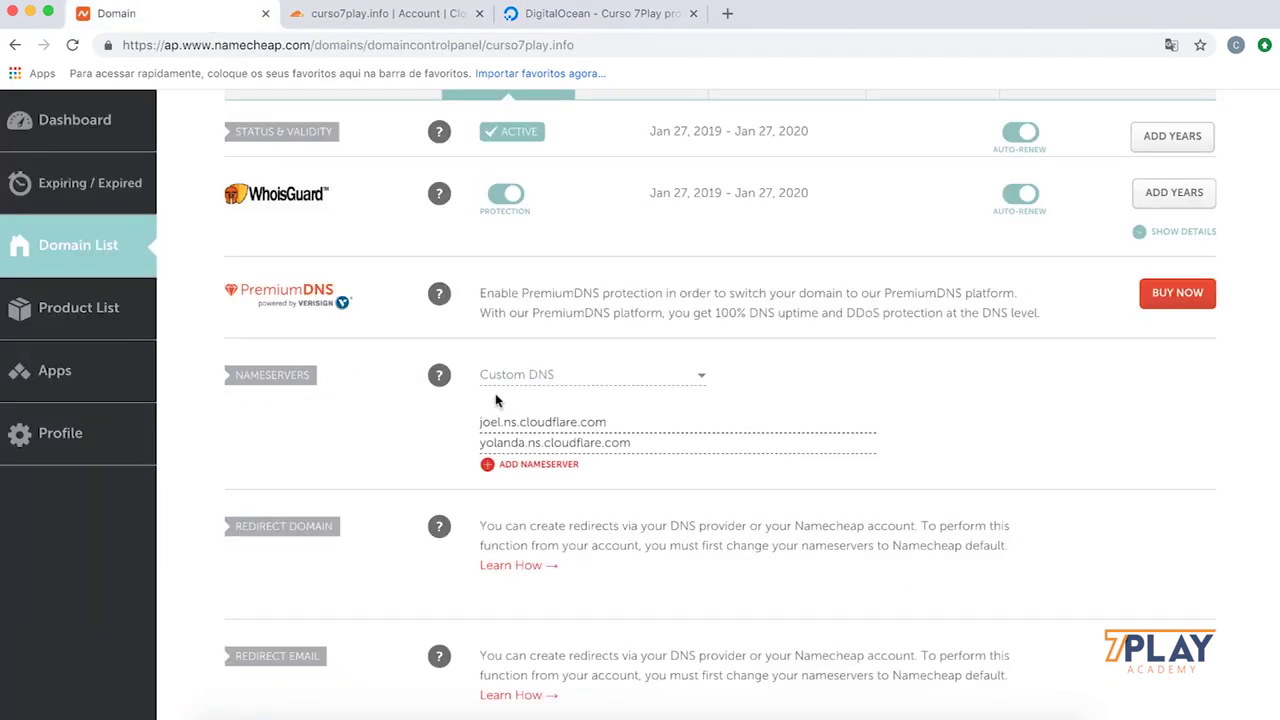
click(393, 20)
click(165, 14)
click(350, 20)
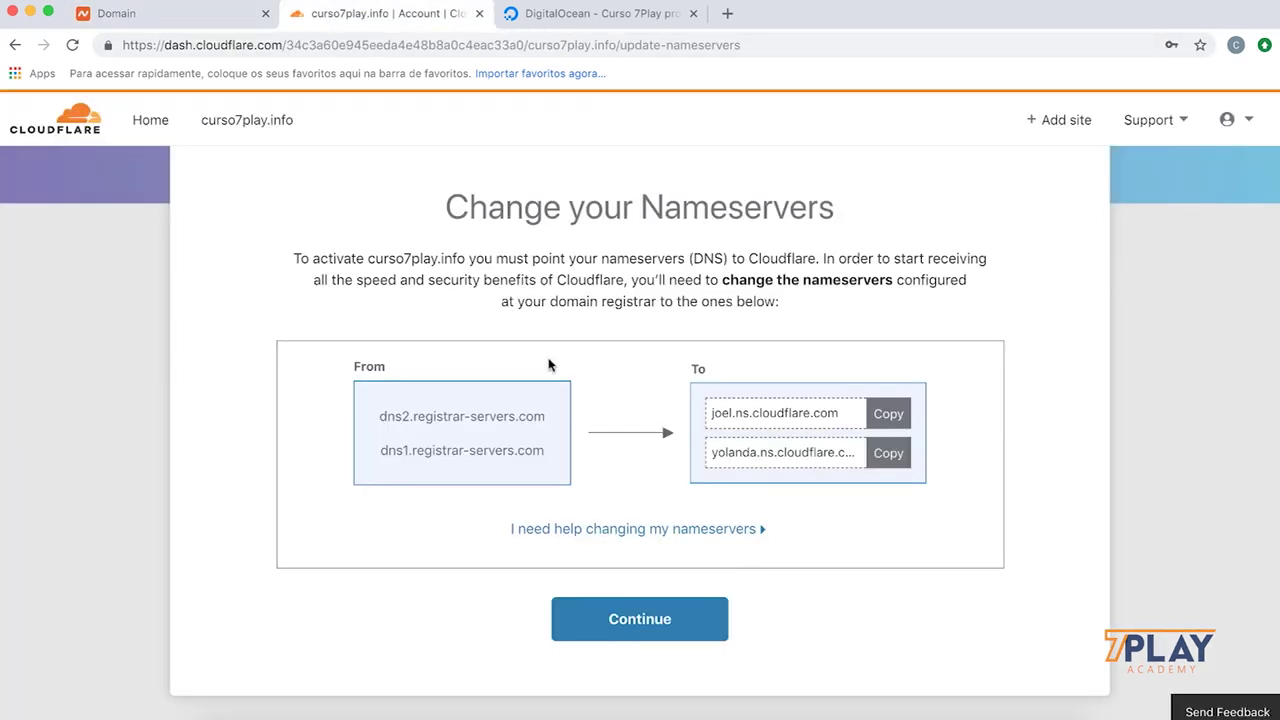
click(557, 18)
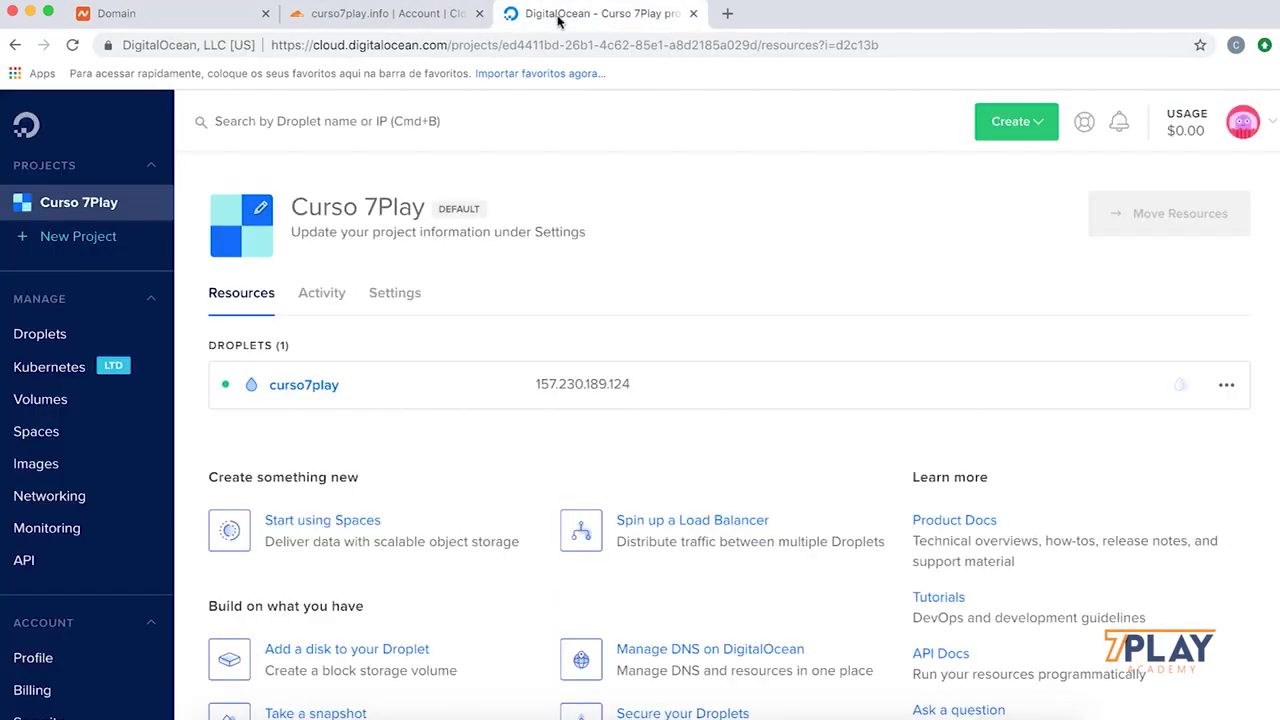
right_click(349, 19)
right_click(335, 8)
right_click(332, 18)
click(330, 18)
click(315, 18)
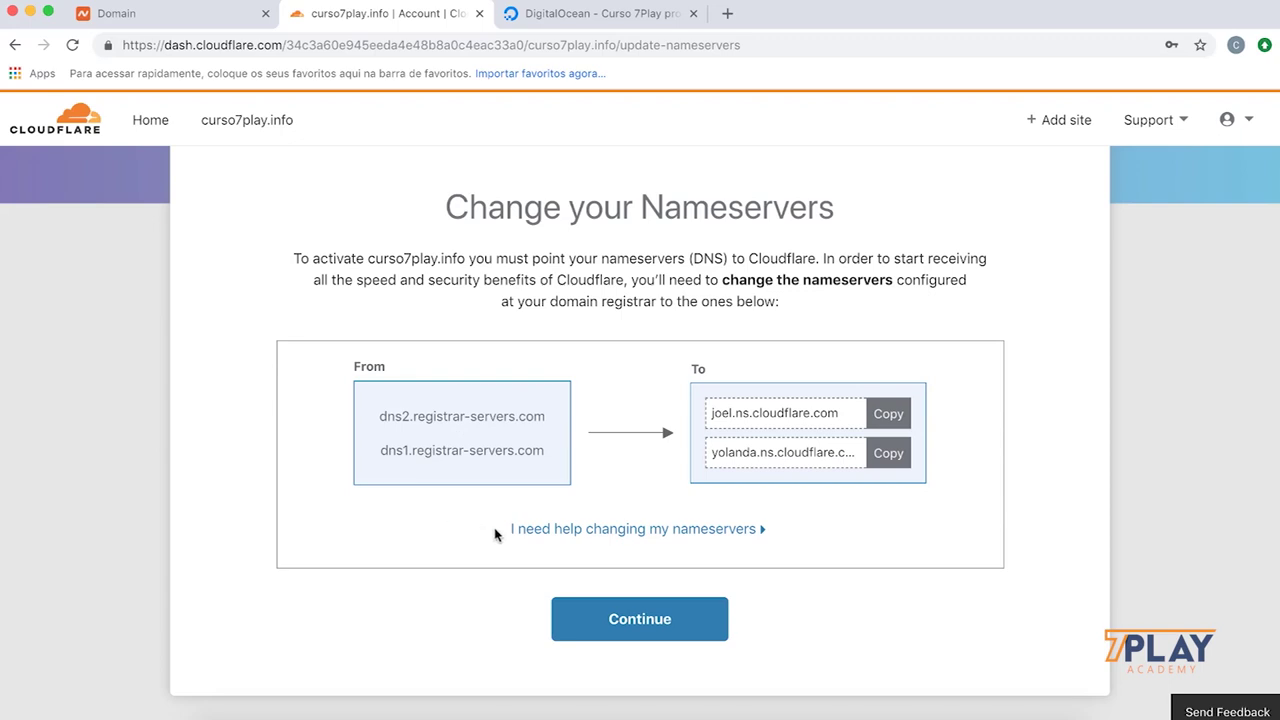
Step: Continue past Cloudflare's nameserver instructions and request a nameserver re-check for curso7play.info
click(661, 635)
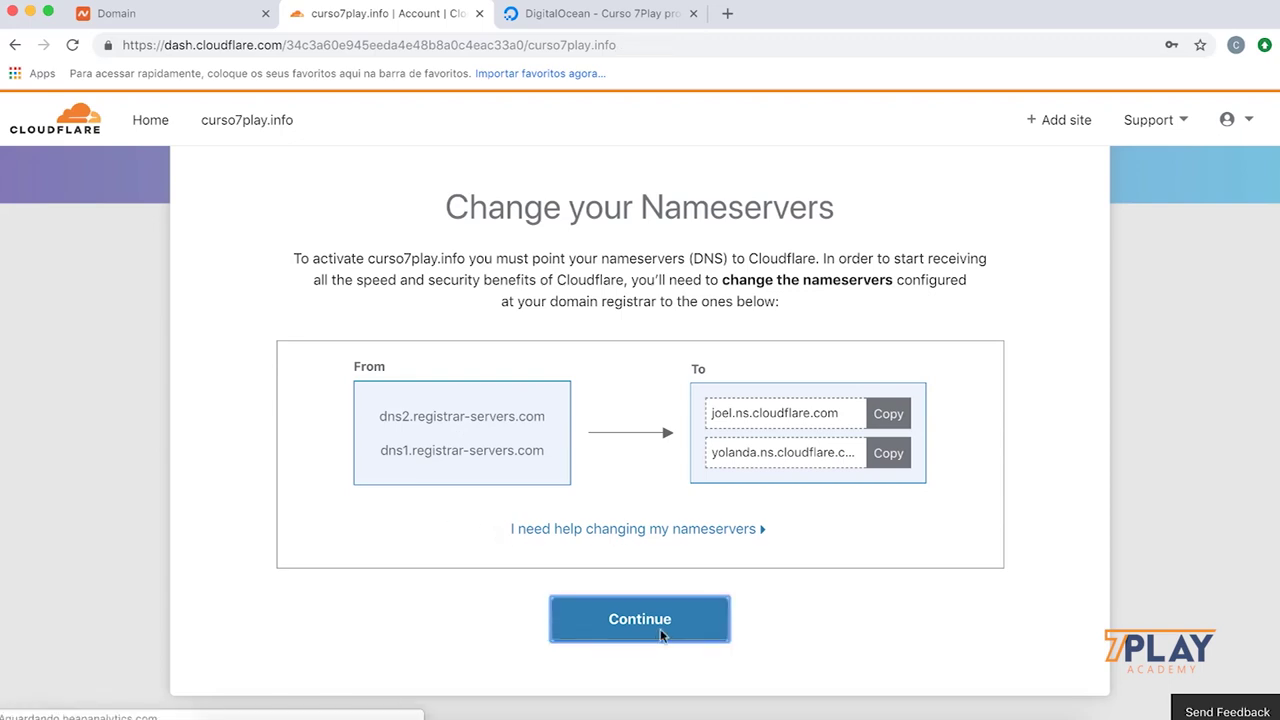
scroll(591, 425, down, 5)
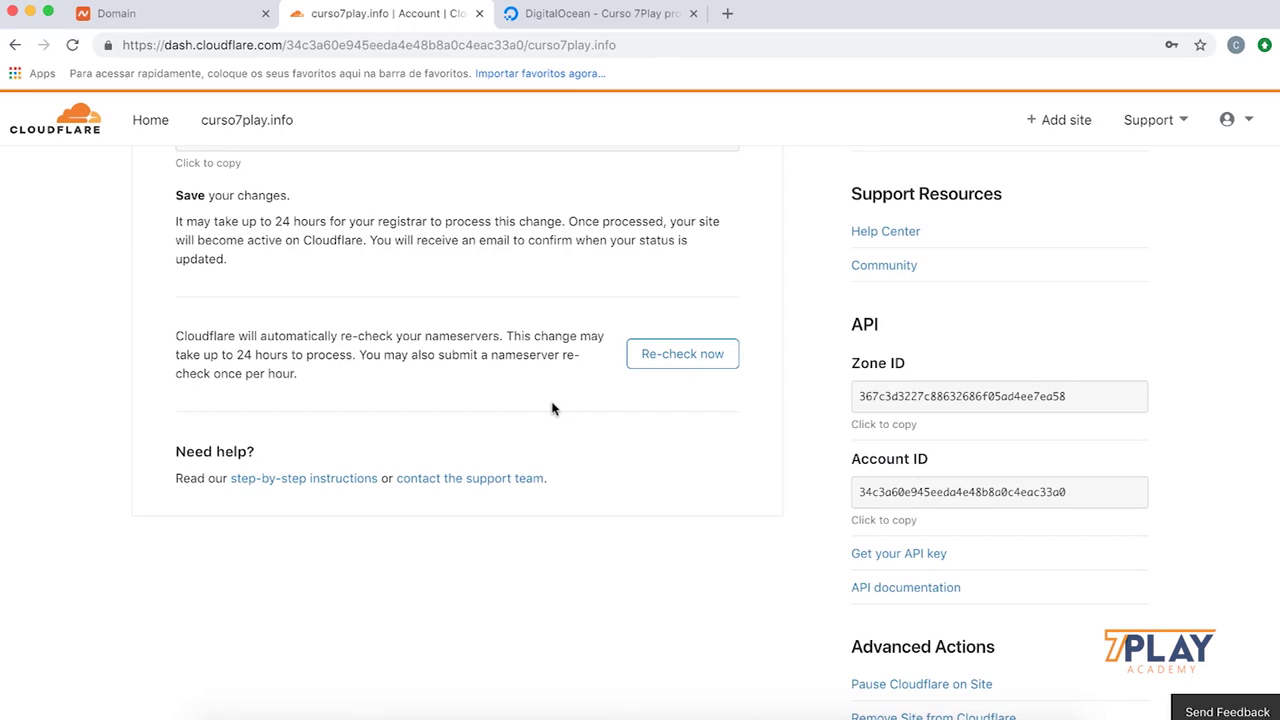
scroll(555, 408, up, 1)
click(662, 429)
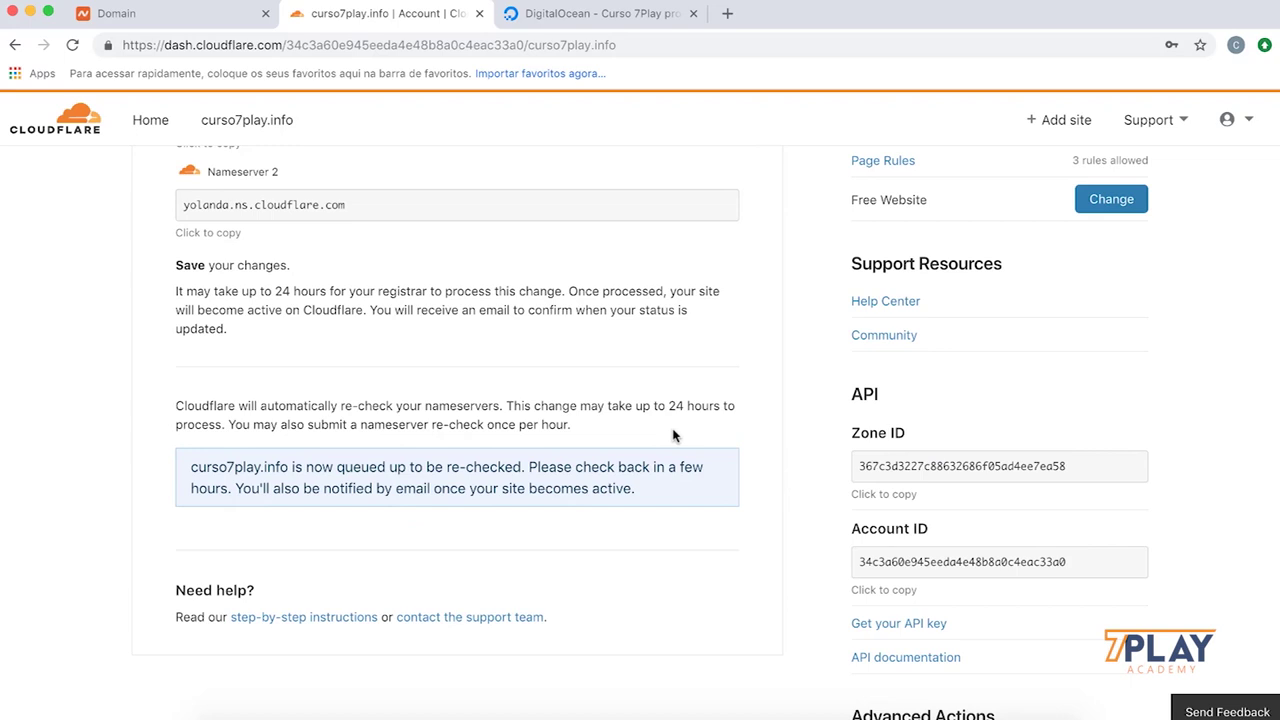
Step: Return to the Cloudflare account home and check the status of curso7play.info
scroll(673, 435, up, 10)
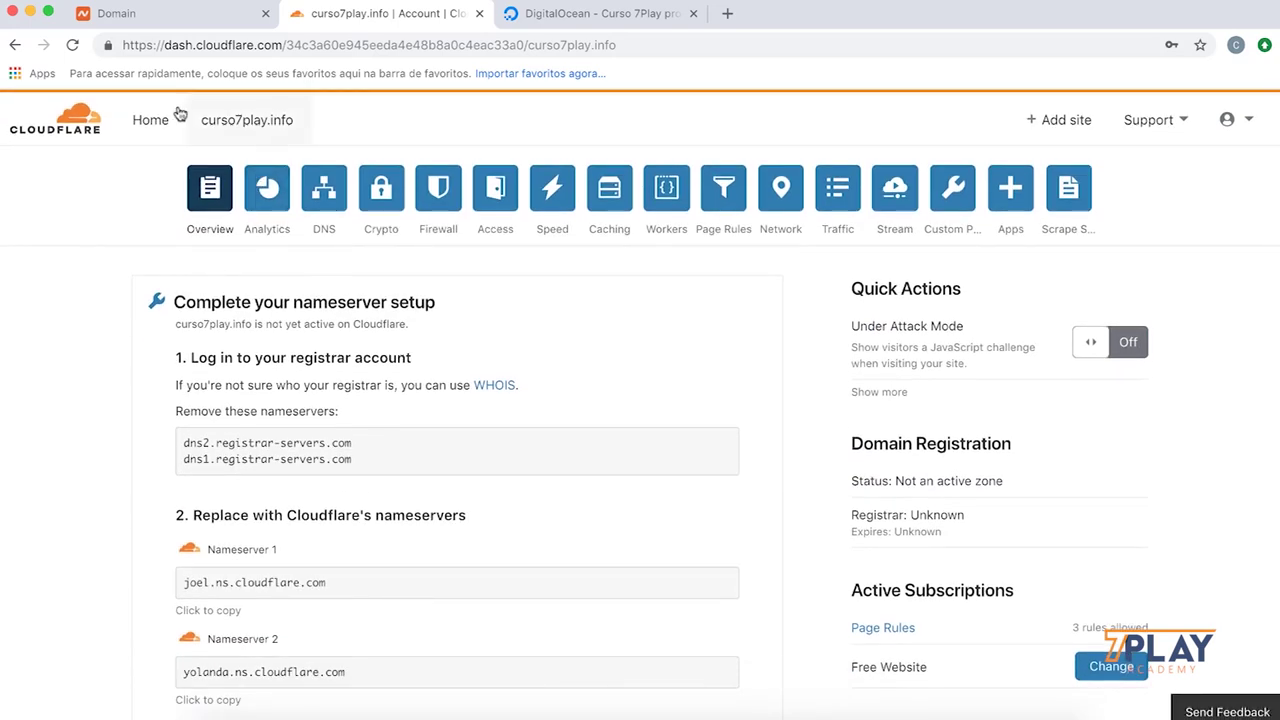
click(155, 119)
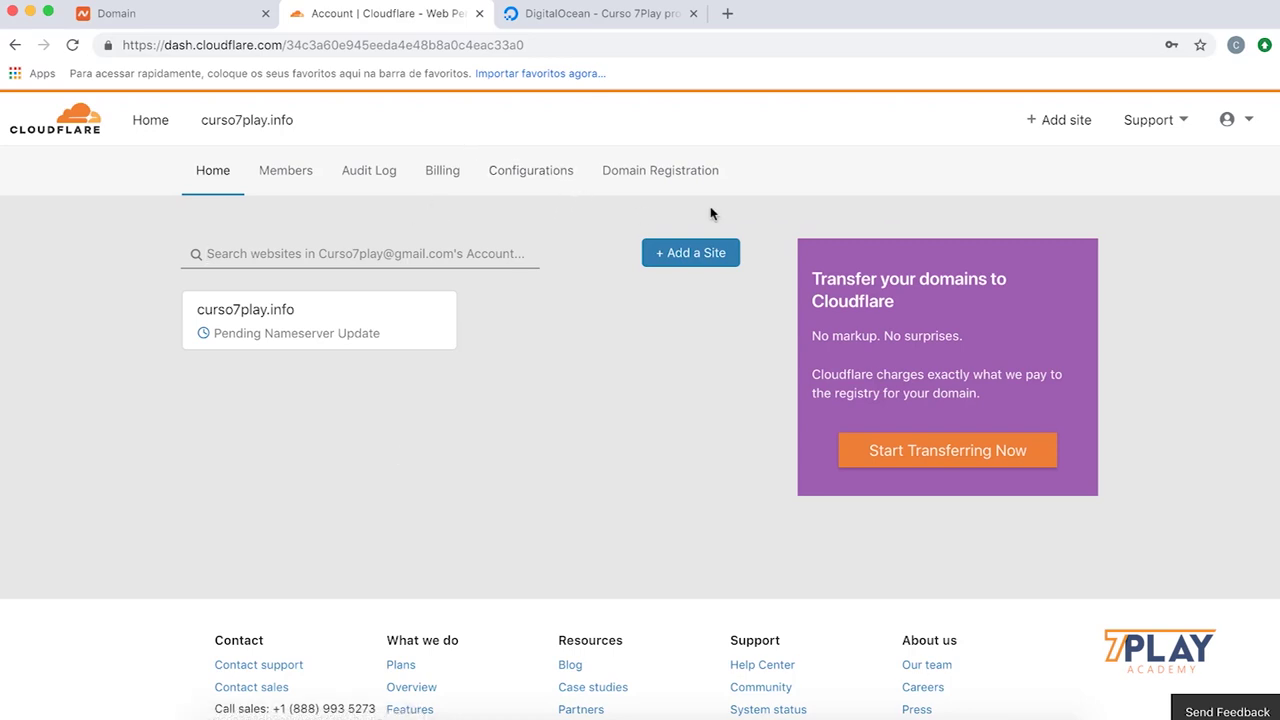
drag(409, 31, 357, 40)
Step: Add a second site, curso7play.com.br, to the Cloudflare account
click(1069, 119)
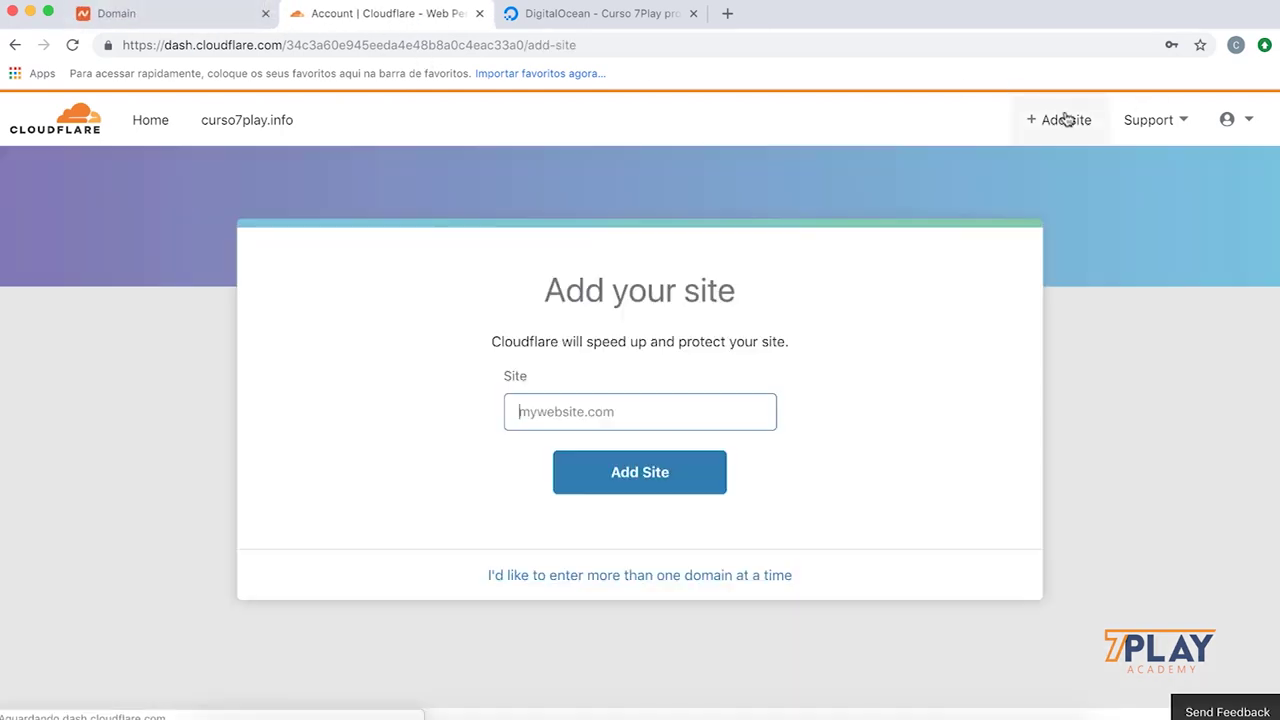
click(555, 420)
text(curso)
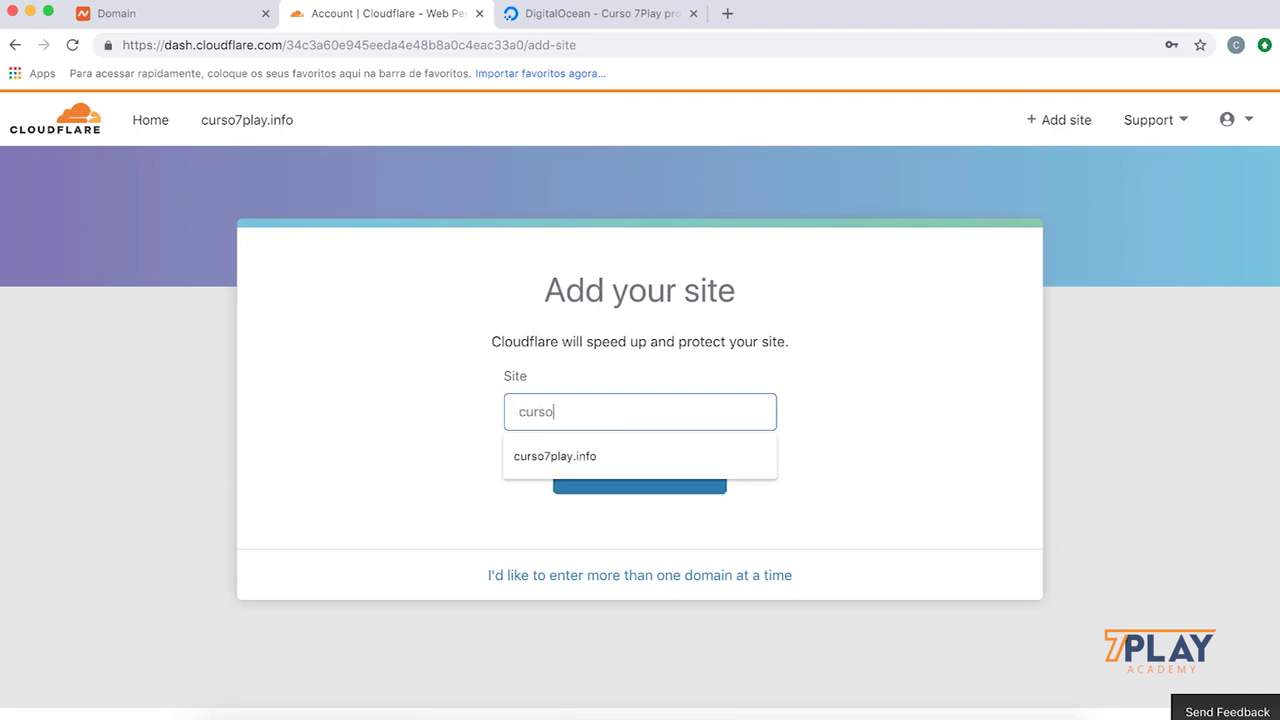
text(7play.com.br)
click(657, 474)
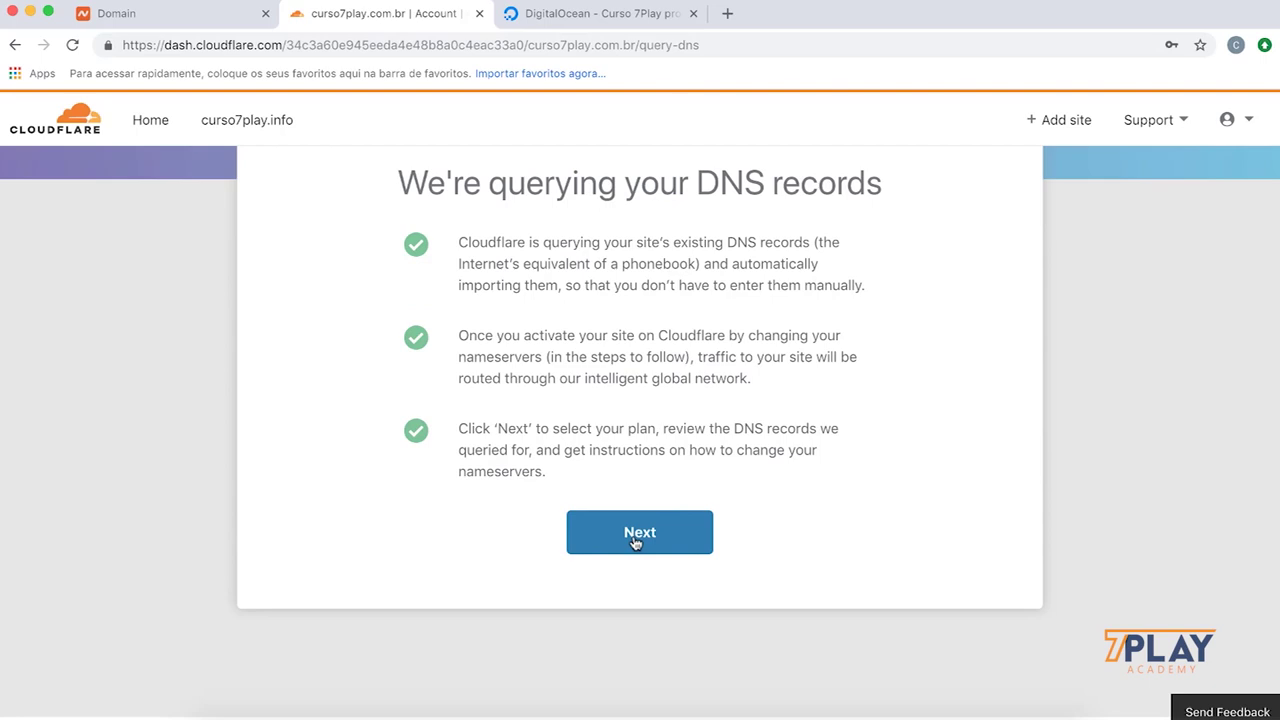
Step: Proceed to plan selection for curso7play.com.br, choose the FREE plan and confirm it
click(635, 540)
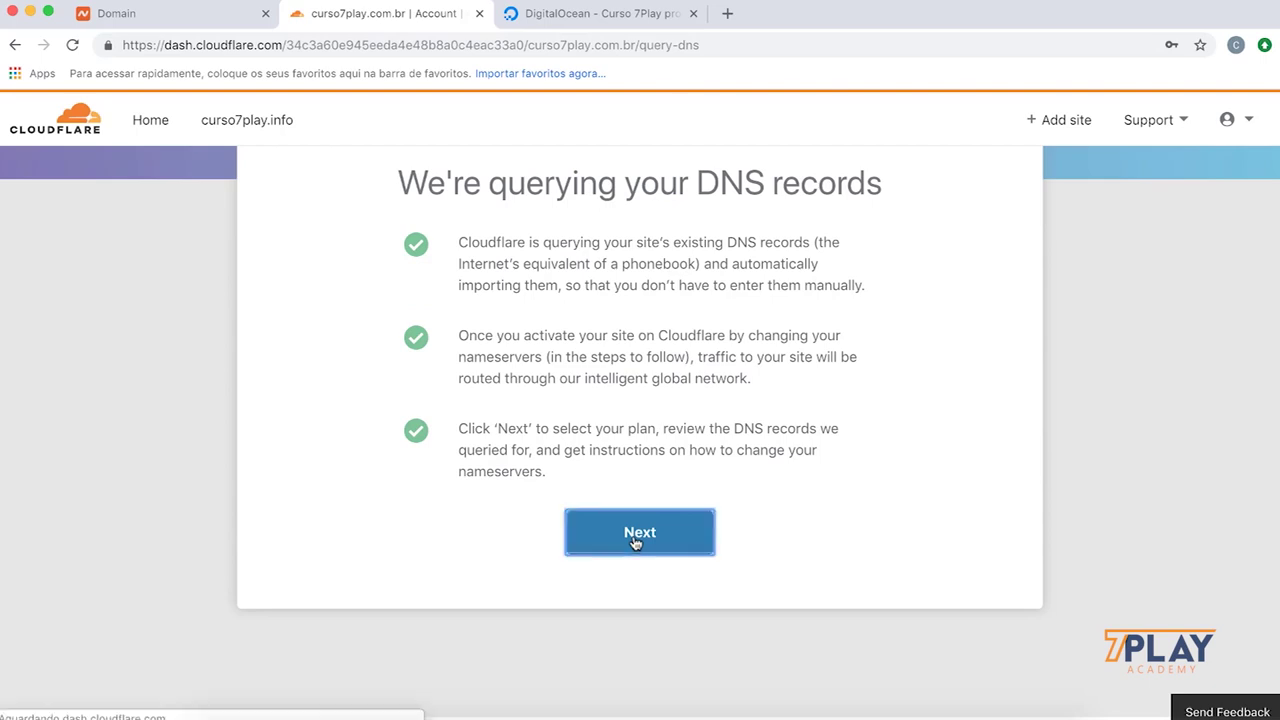
click(254, 438)
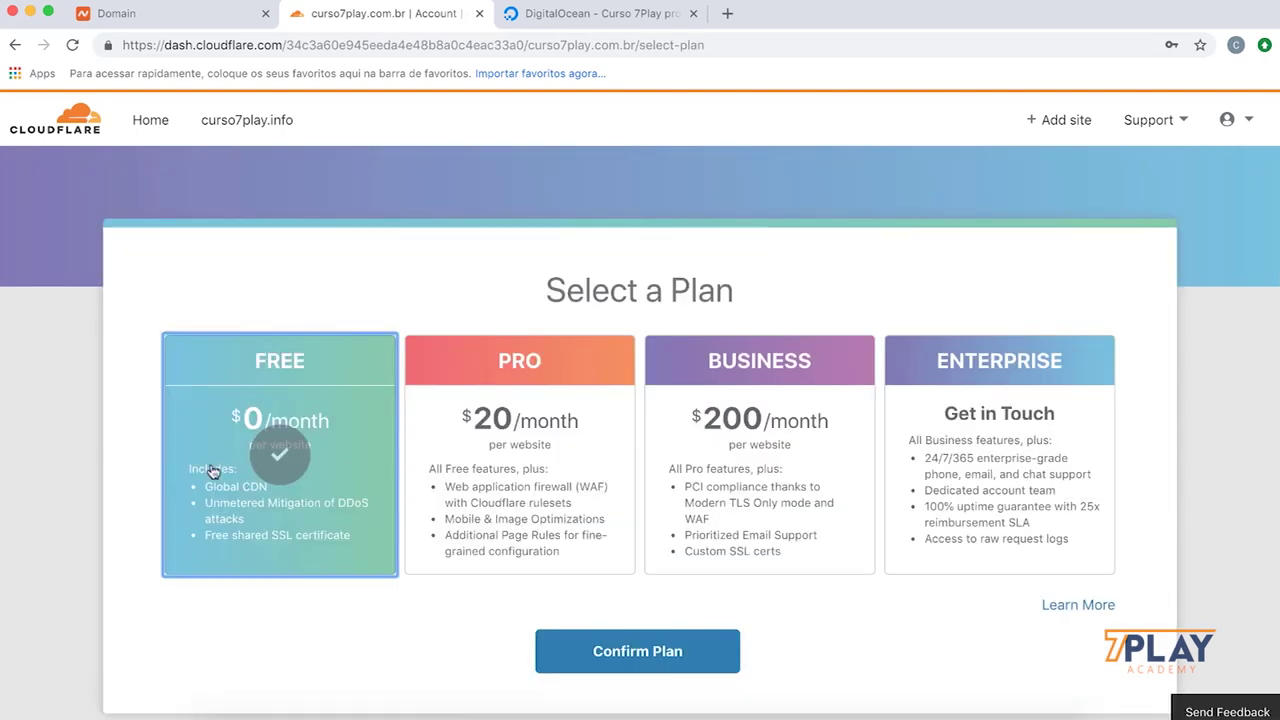
click(651, 660)
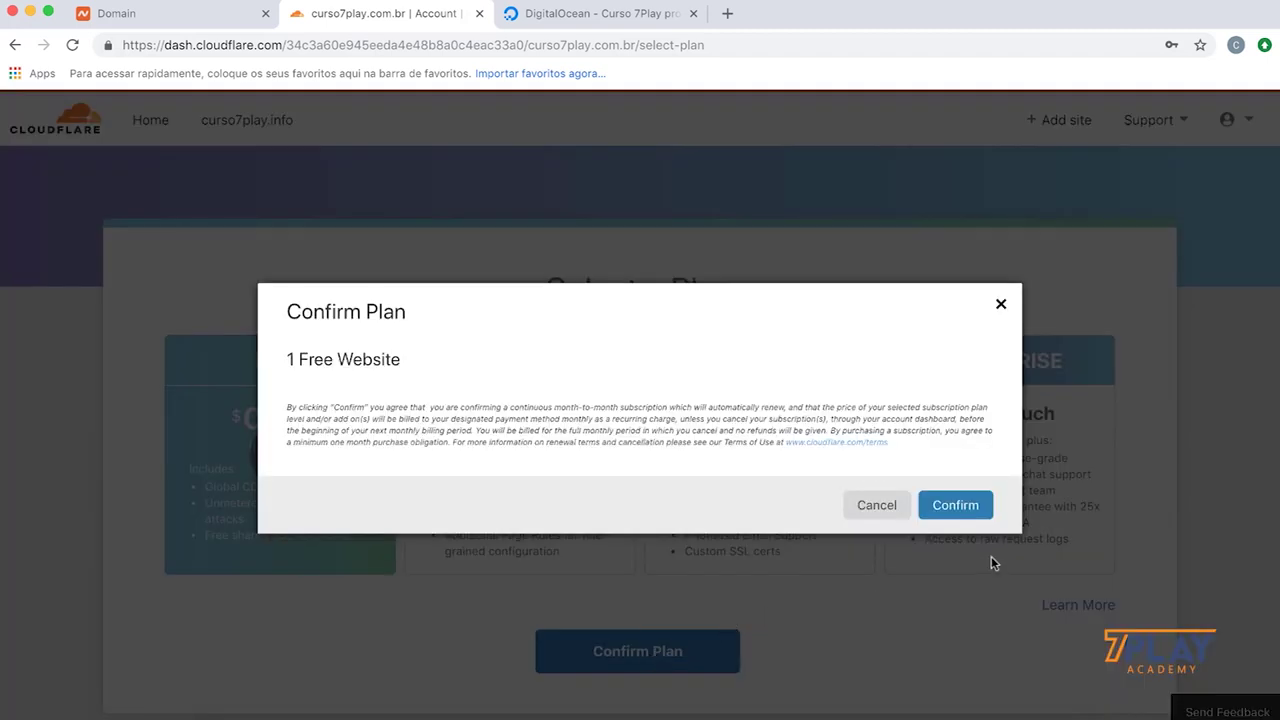
click(967, 514)
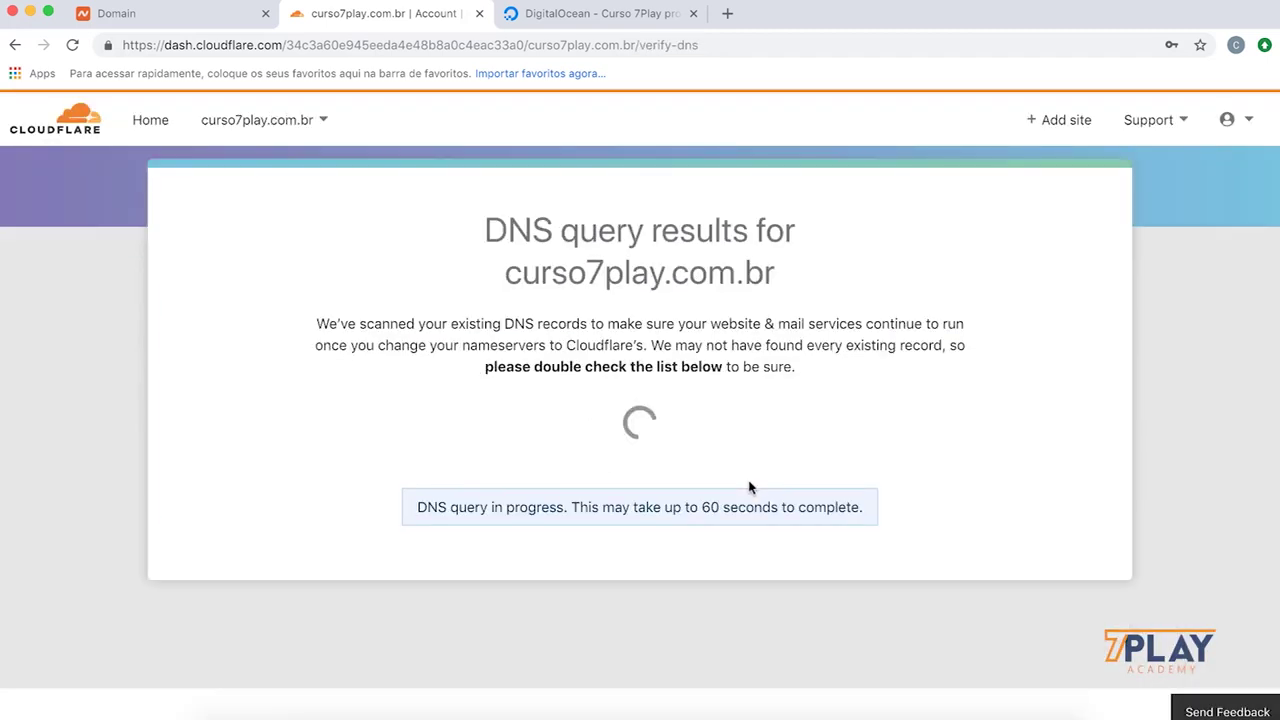
Step: Switch to the Namecheap page and load the registro.br website in its place
click(229, 15)
click(298, 55)
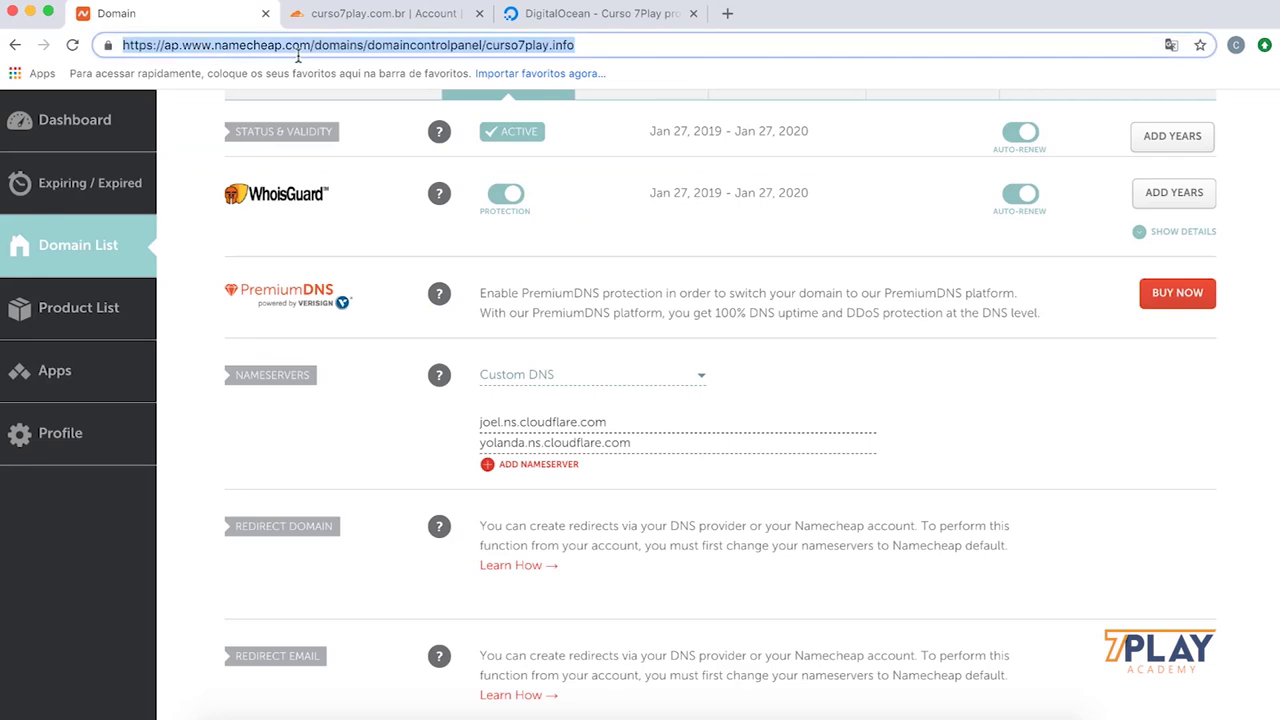
text(regostro)
key(BackSpace)
key(BackSpace)
key(BackSpace)
key(BackSpace)
key(BackSpace)
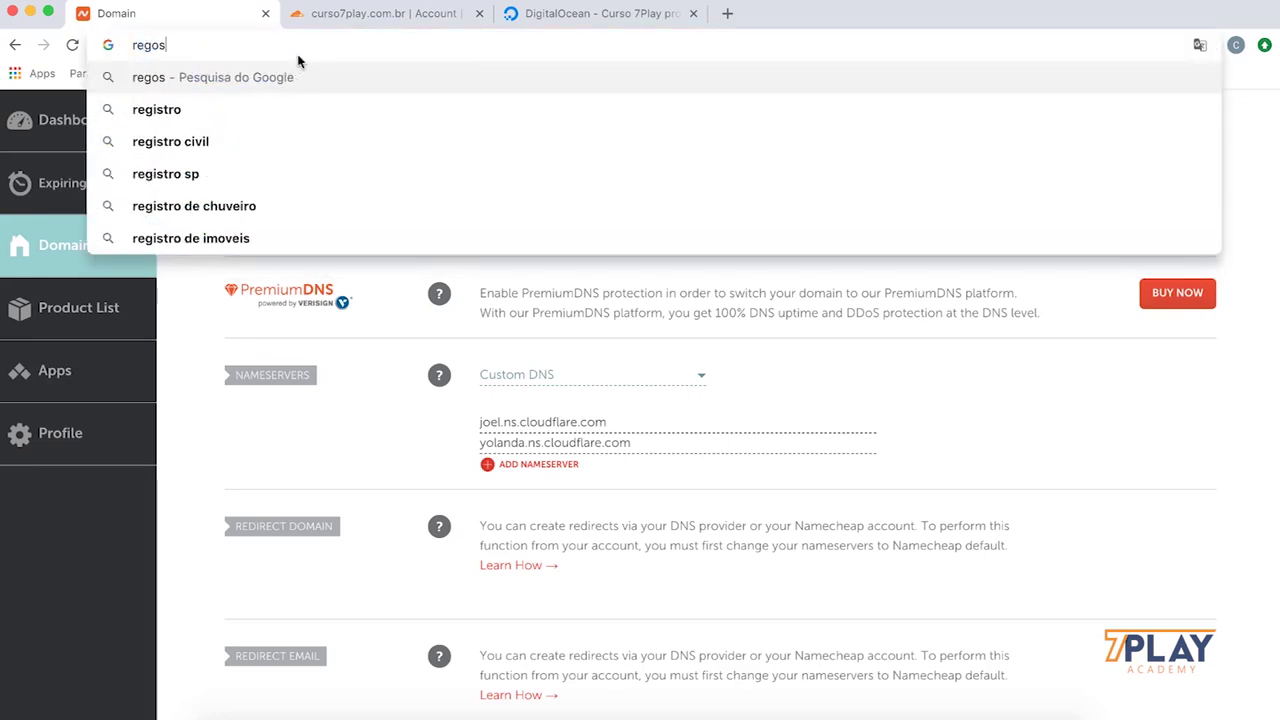
text(istro)
key(Return)
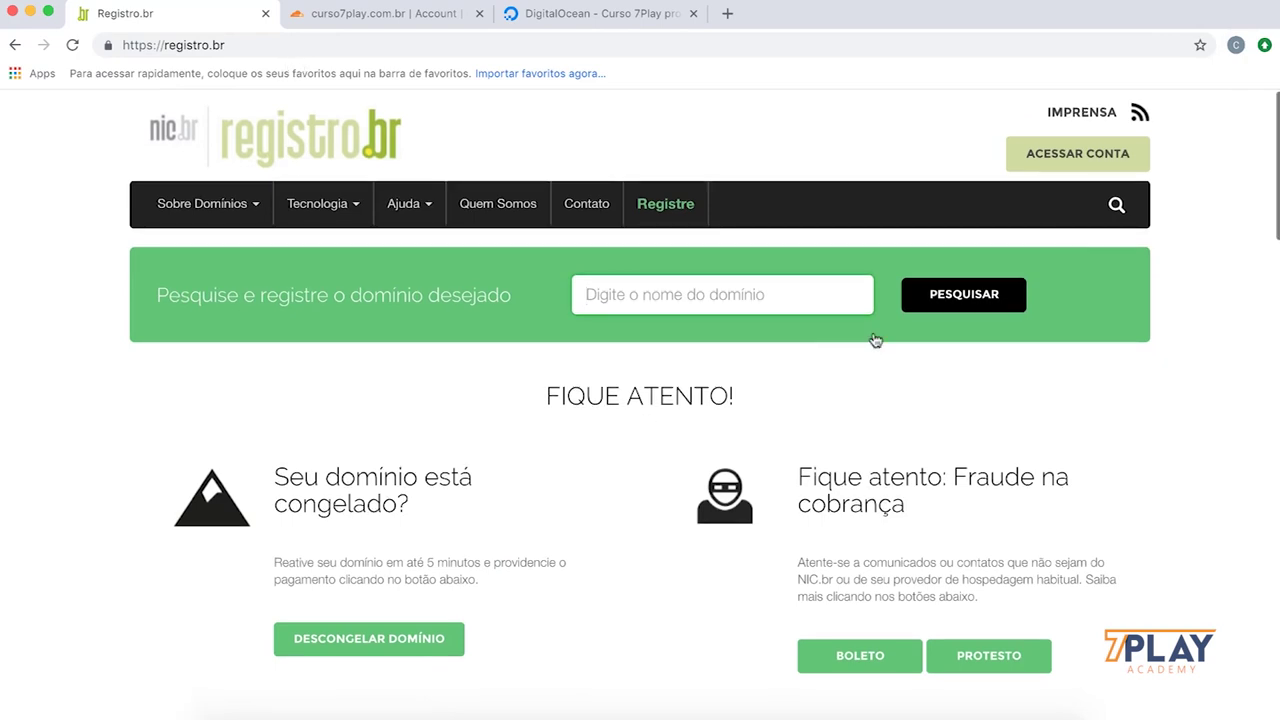
Step: Log in to the registro.br account with the stored username and the account password
click(1040, 171)
click(278, 438)
text(•••)
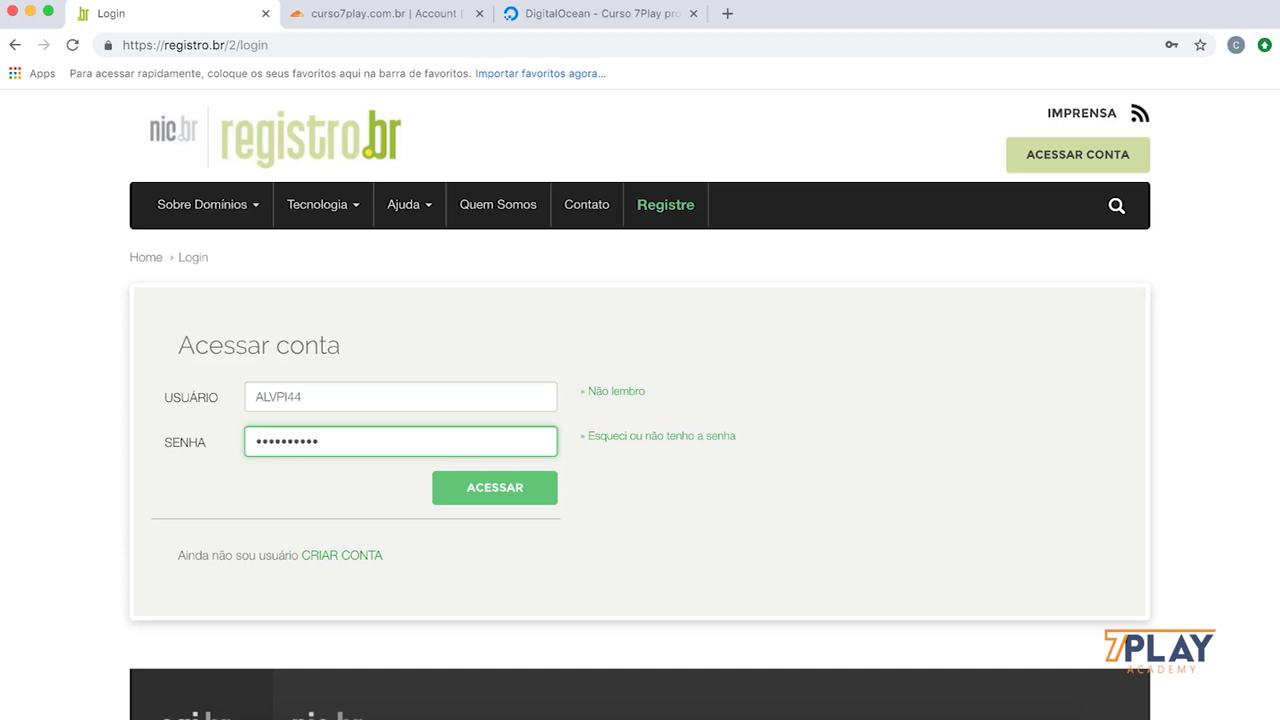
key(Return)
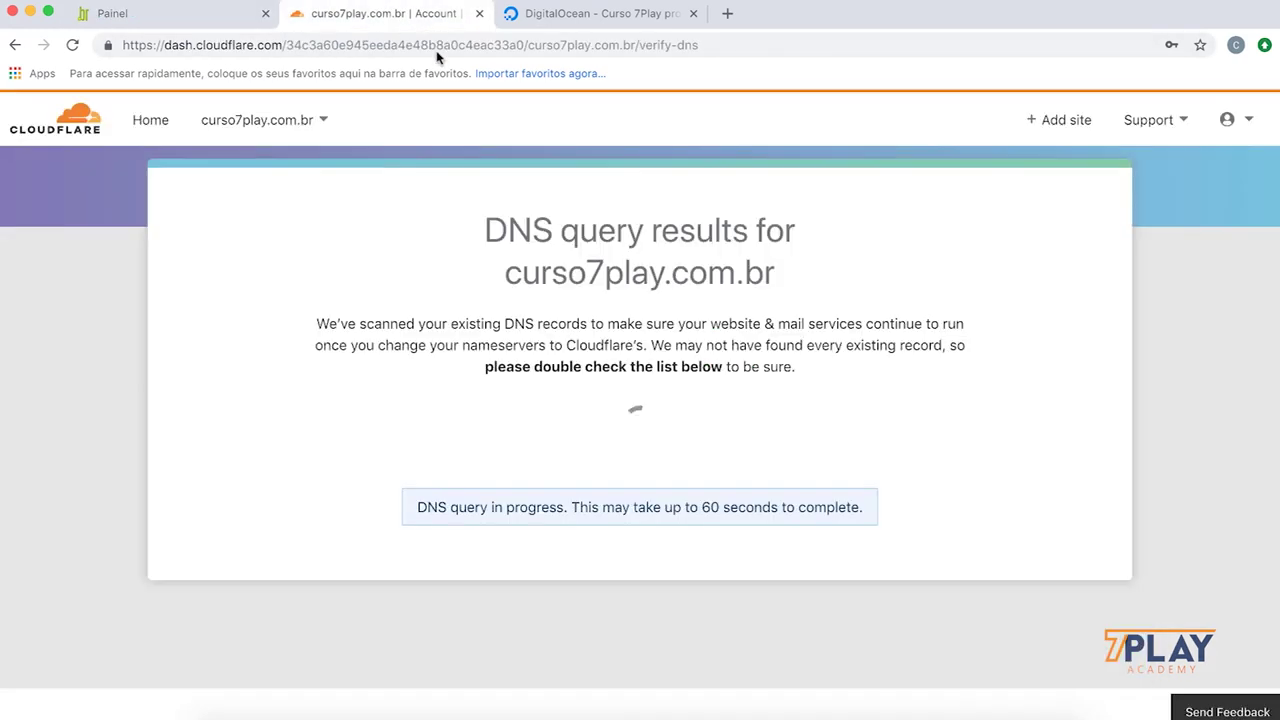
Step: Switch to Cloudflare and start an A record named @ in the DNS records of curso7play.com.br
click(380, 13)
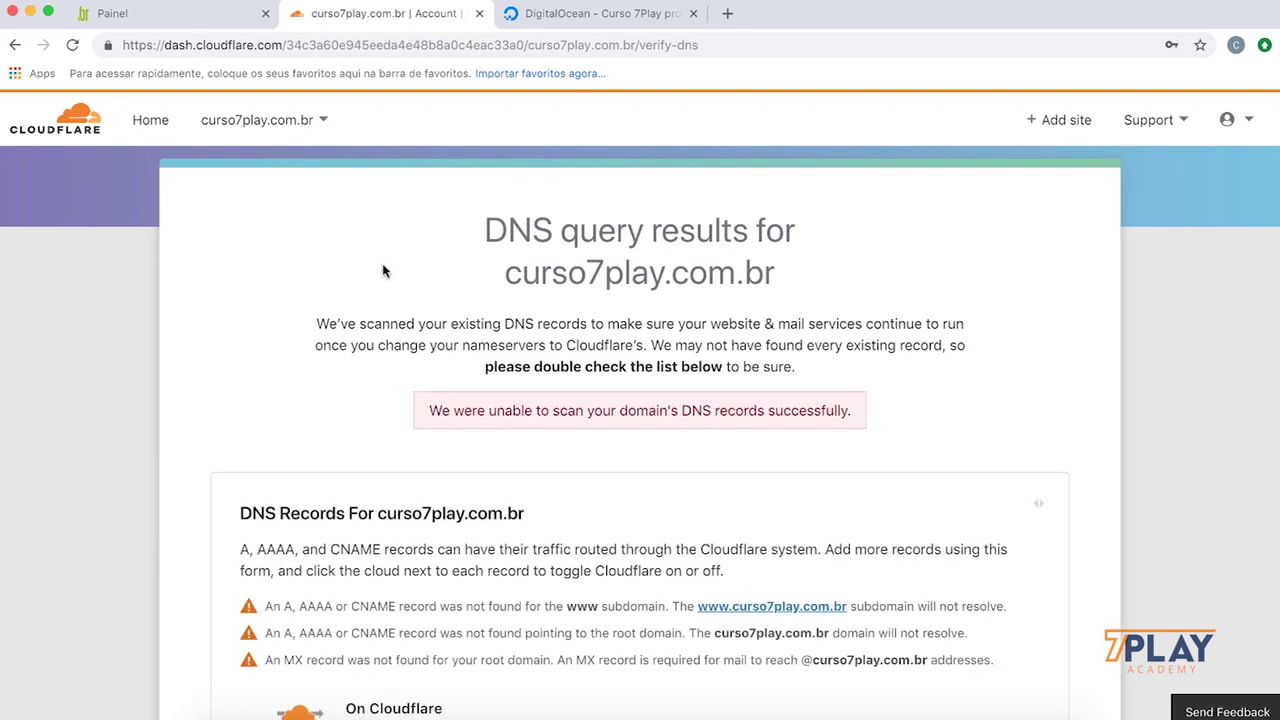
scroll(383, 270, down, 6)
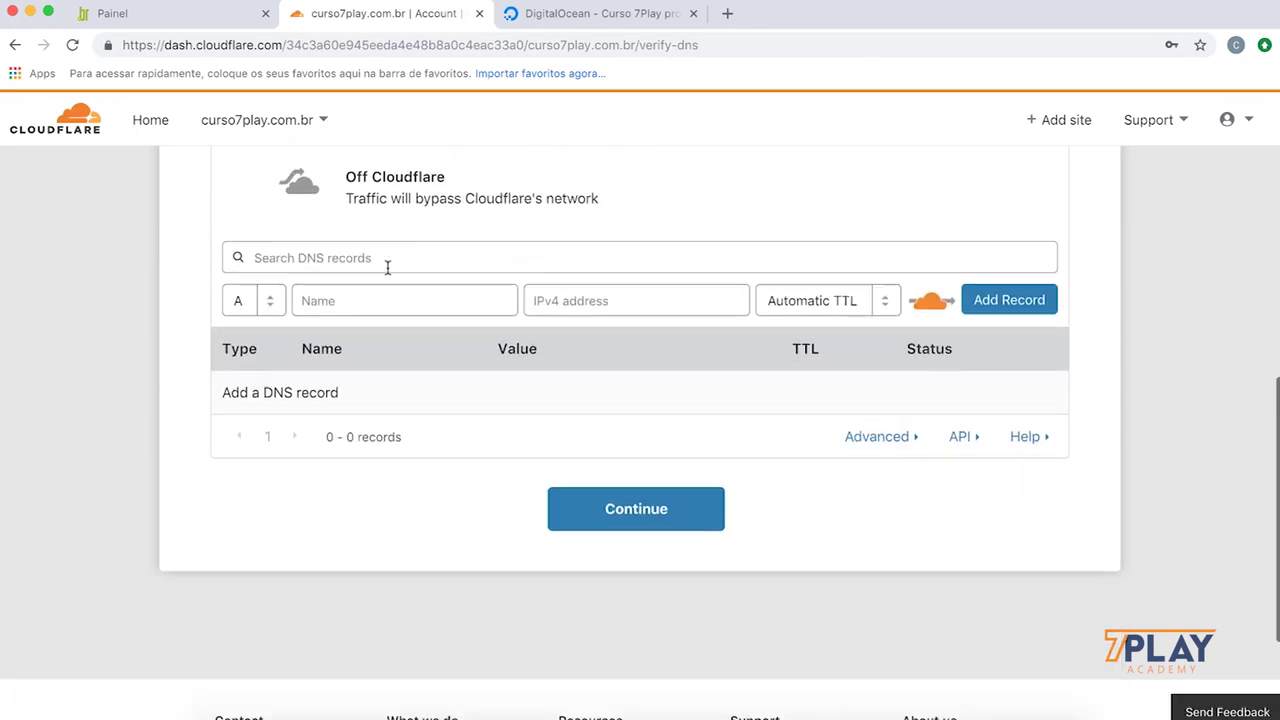
scroll(387, 267, down, 1)
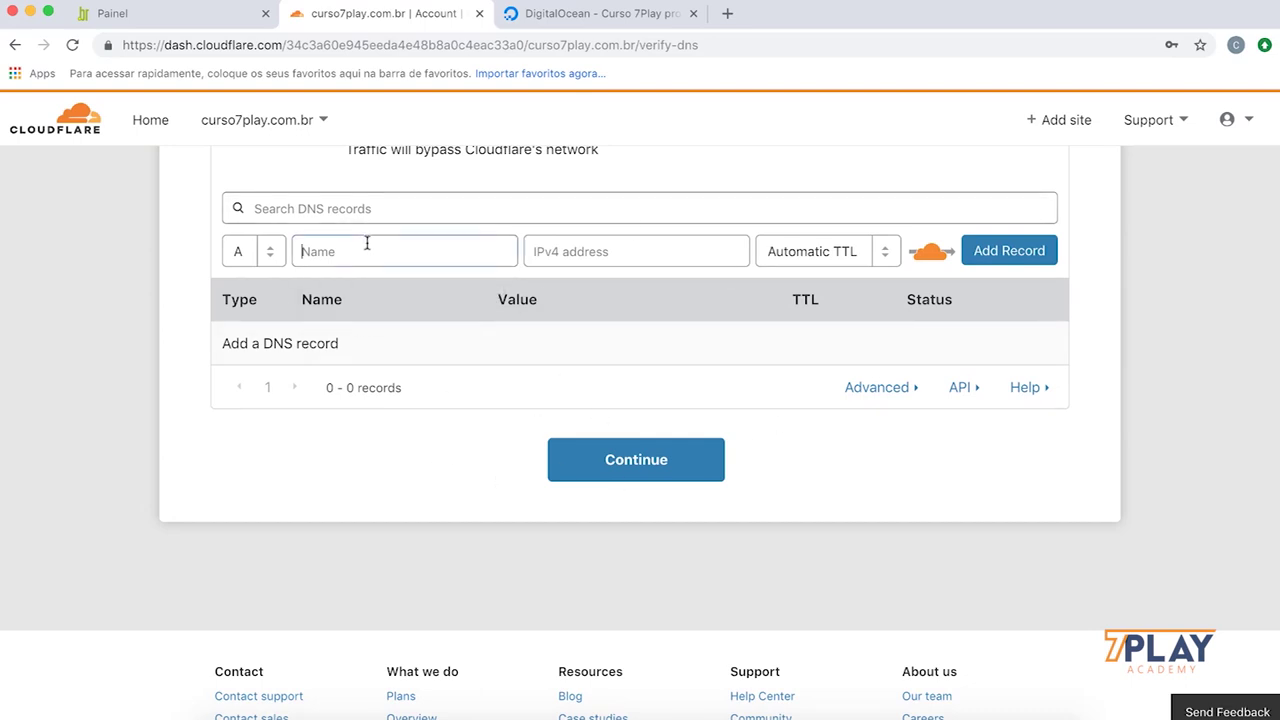
click(269, 256)
click(270, 258)
click(384, 261)
text(@)
drag(364, 258, 254, 254)
click(369, 258)
Step: Copy the curso7play droplet's IP 157.230.189.124 from DigitalOcean and add the A record in Cloudflare with it, bypassing Cloudflare's network
click(584, 16)
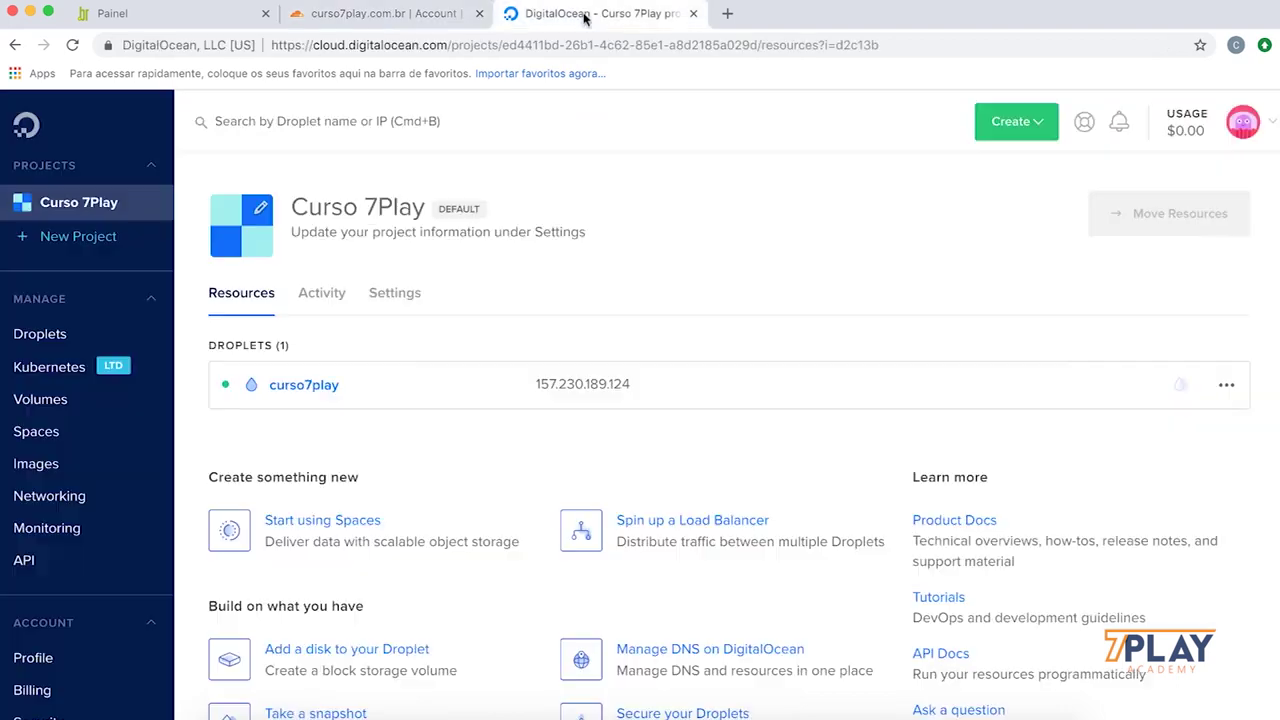
click(647, 386)
click(420, 13)
click(641, 256)
key(super+v)
click(935, 258)
click(1012, 262)
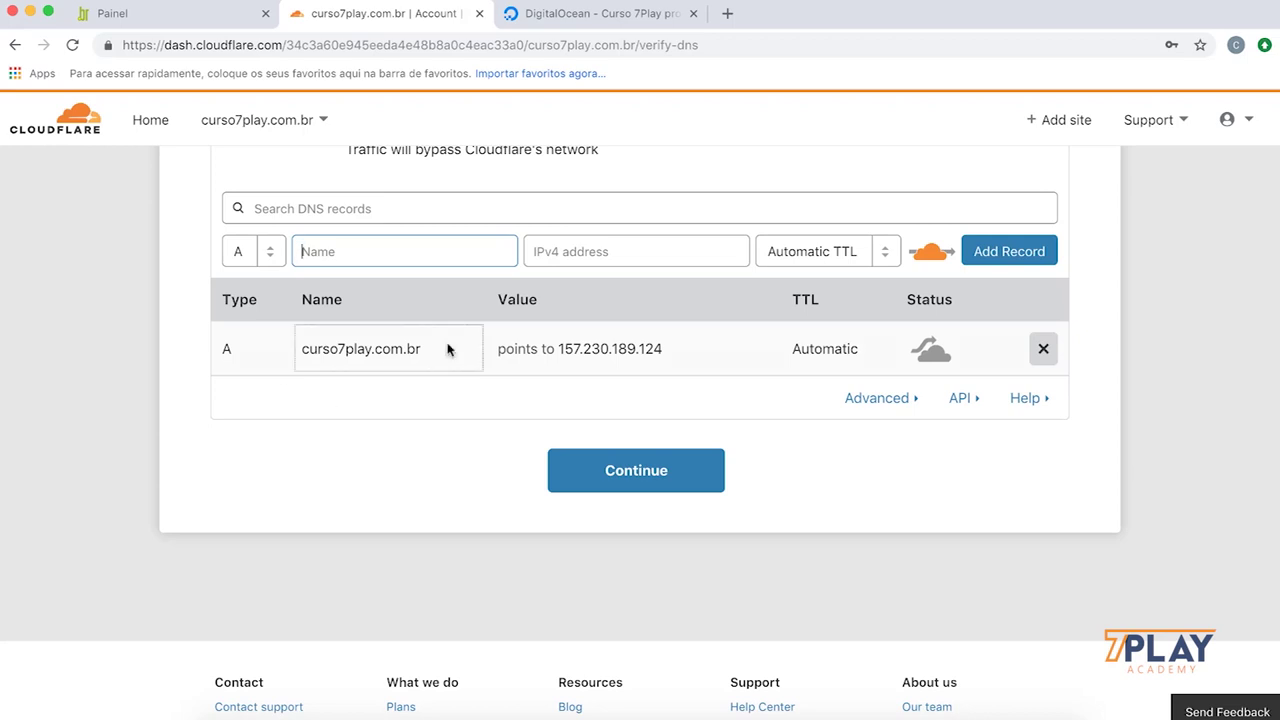
Step: Add a CNAME record named www pointing to @, with traffic bypassing Cloudflare's network
click(270, 252)
click(250, 331)
click(378, 251)
text(www)
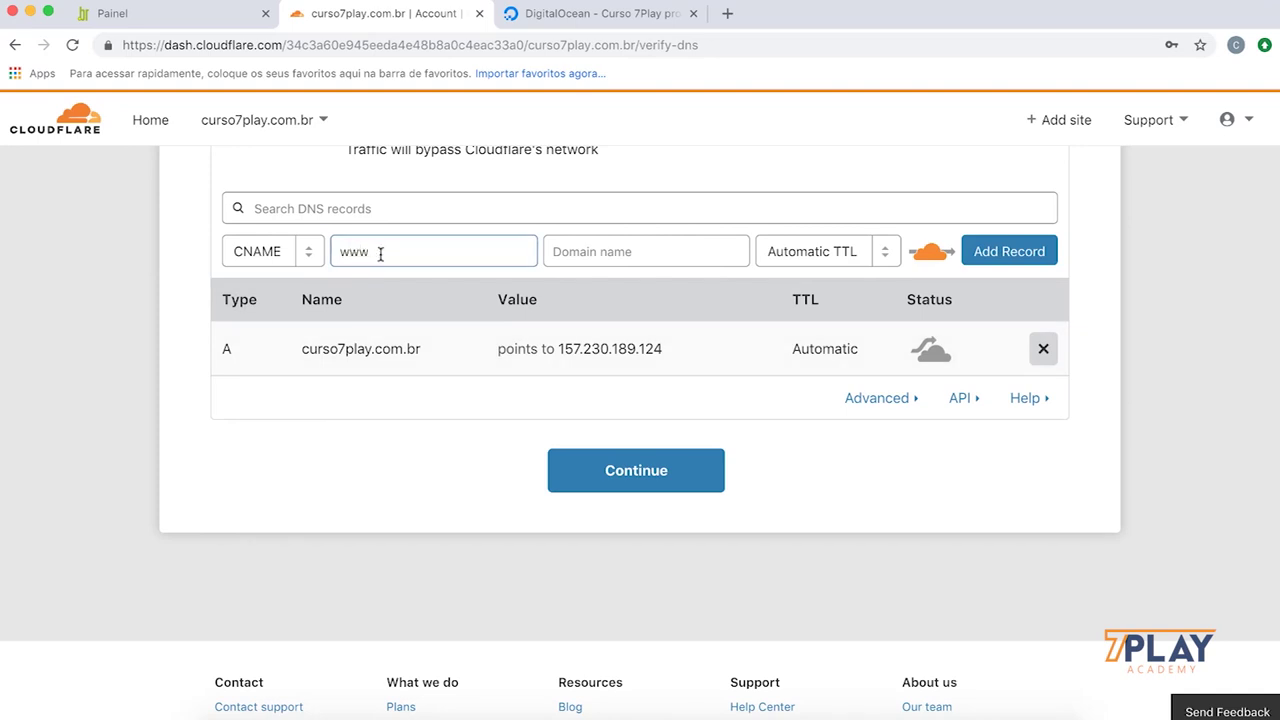
click(643, 252)
text(@)
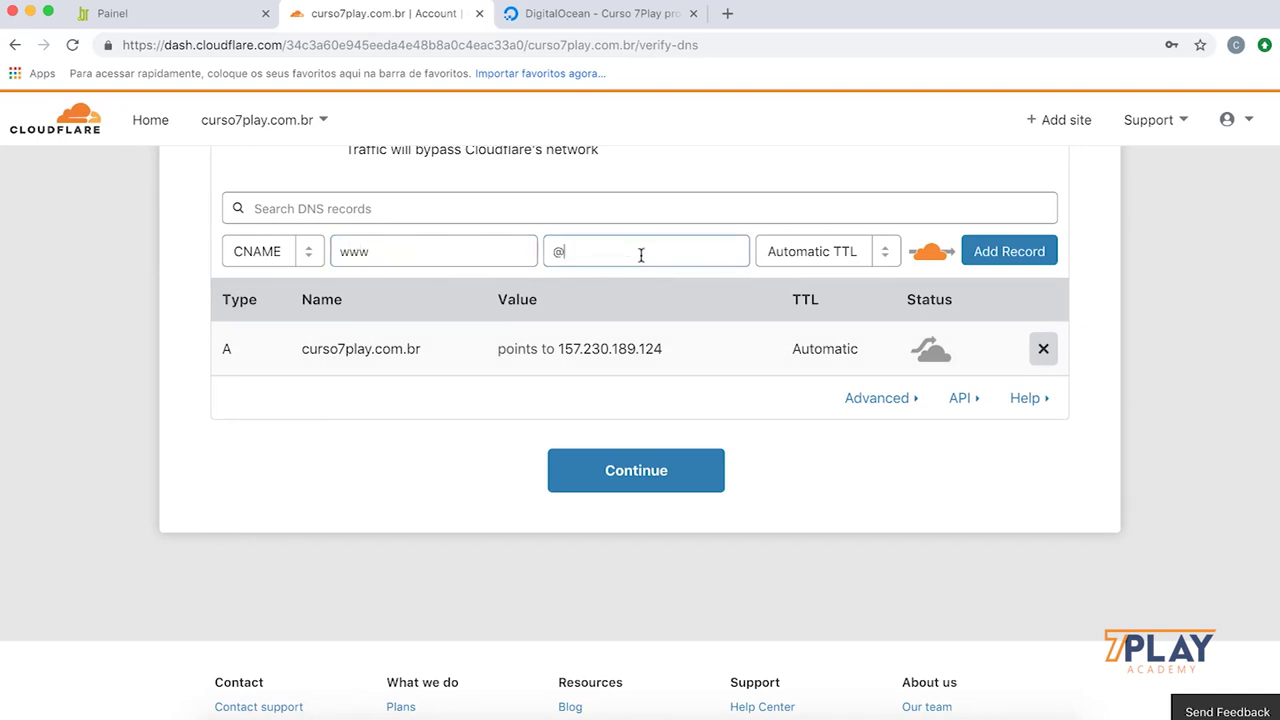
click(930, 252)
click(1007, 250)
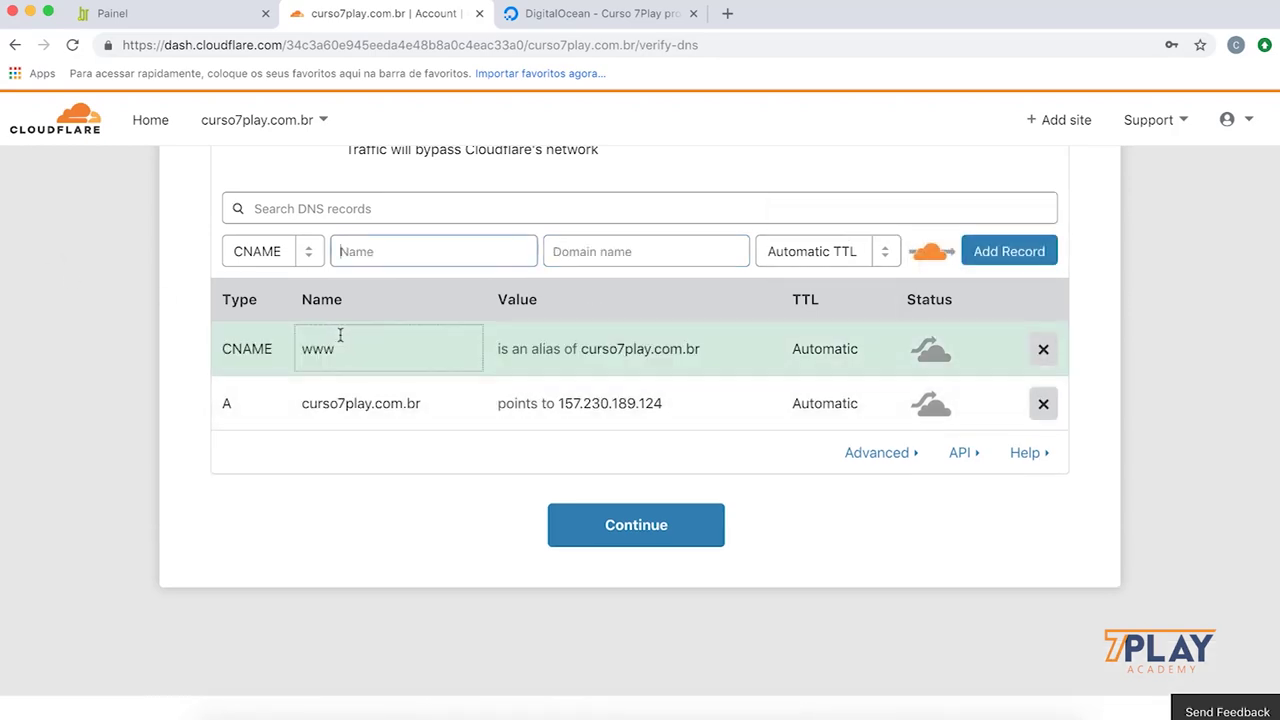
Step: Accept the DNS records and copy the first assigned nameserver, joel.ns.cloudflare.com
click(657, 535)
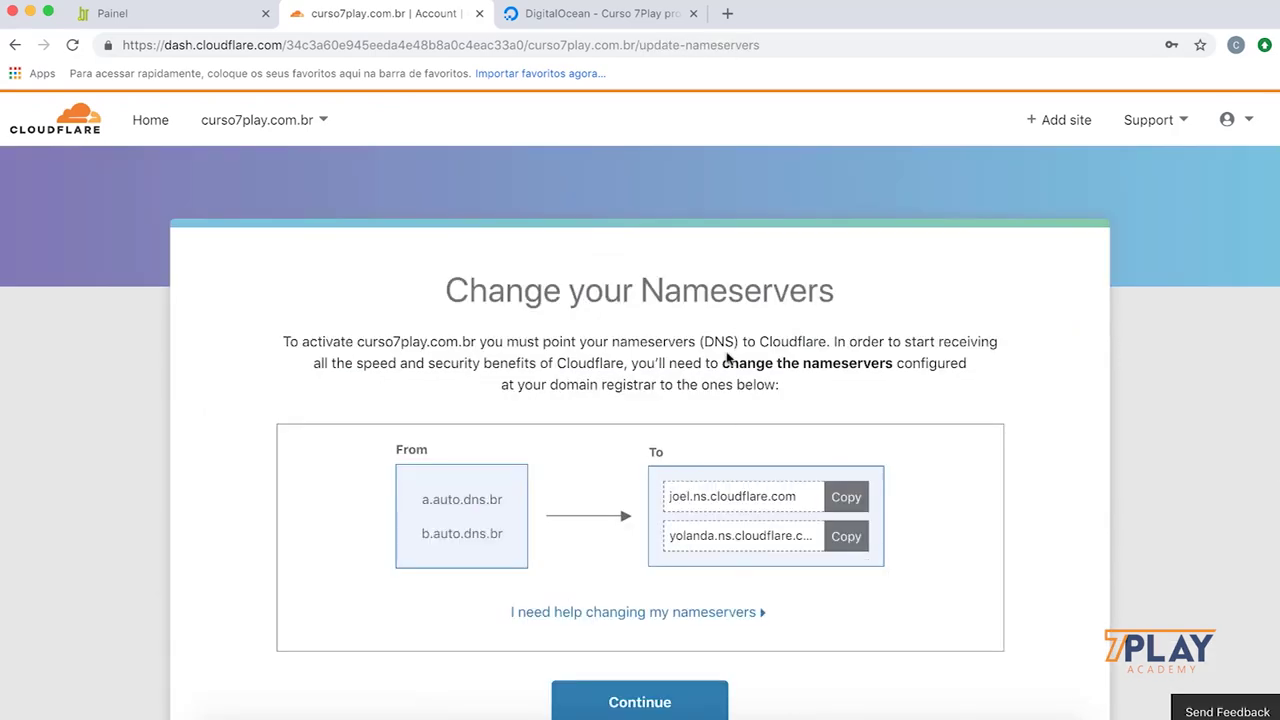
scroll(728, 360, down, 3)
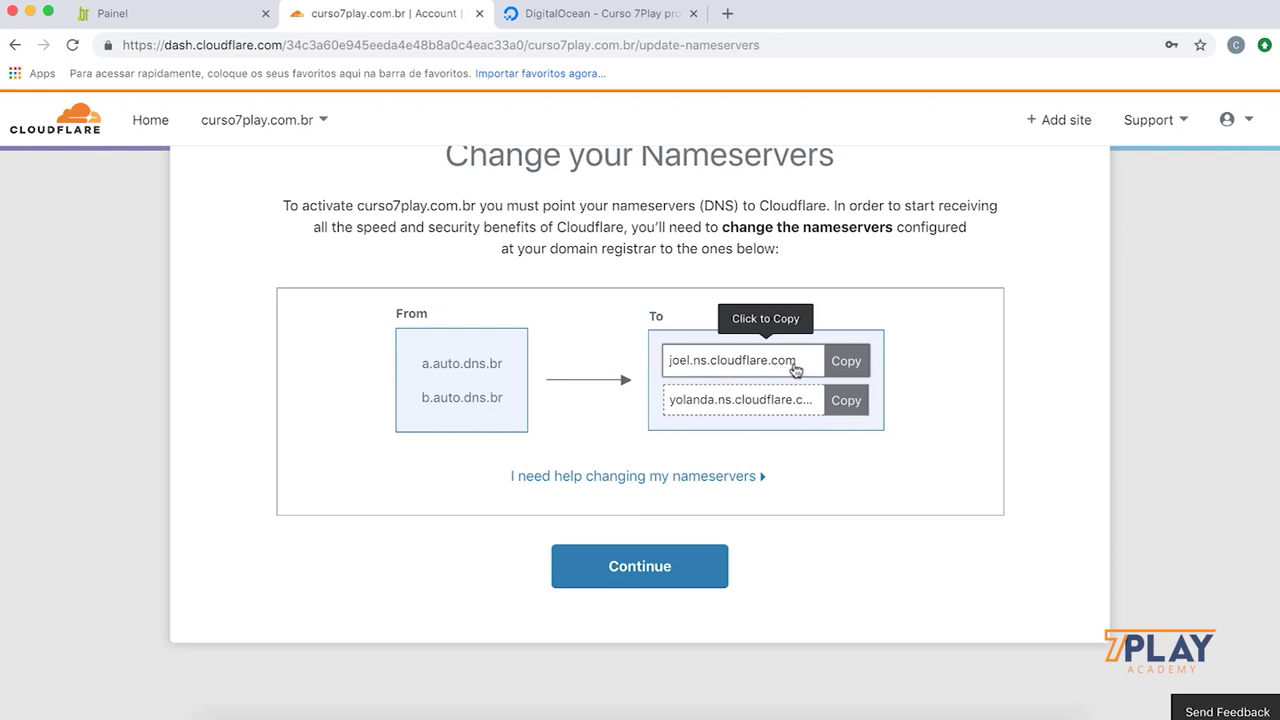
click(842, 368)
Step: Switch to registro.br, open the DNS server settings of curso7play.com.br and enter joel.ns.cloudflare.com as the master server
click(276, 20)
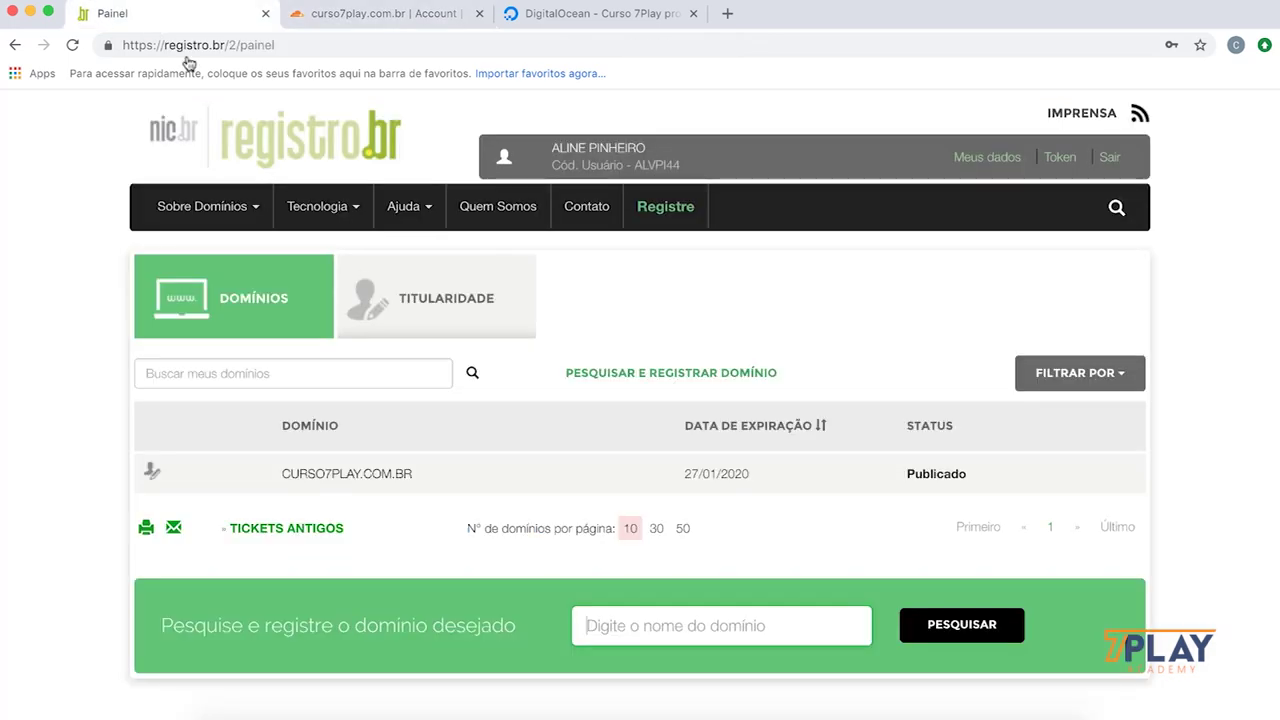
click(372, 474)
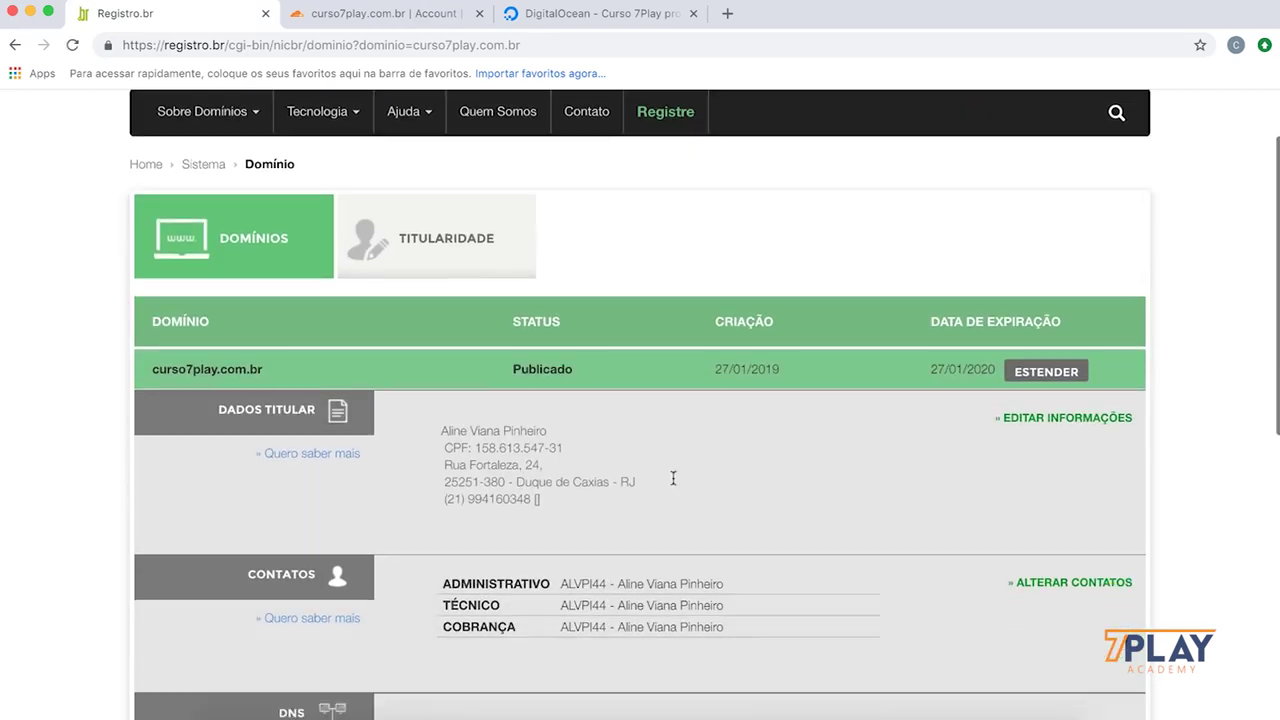
scroll(674, 480, down, 5)
click(1053, 378)
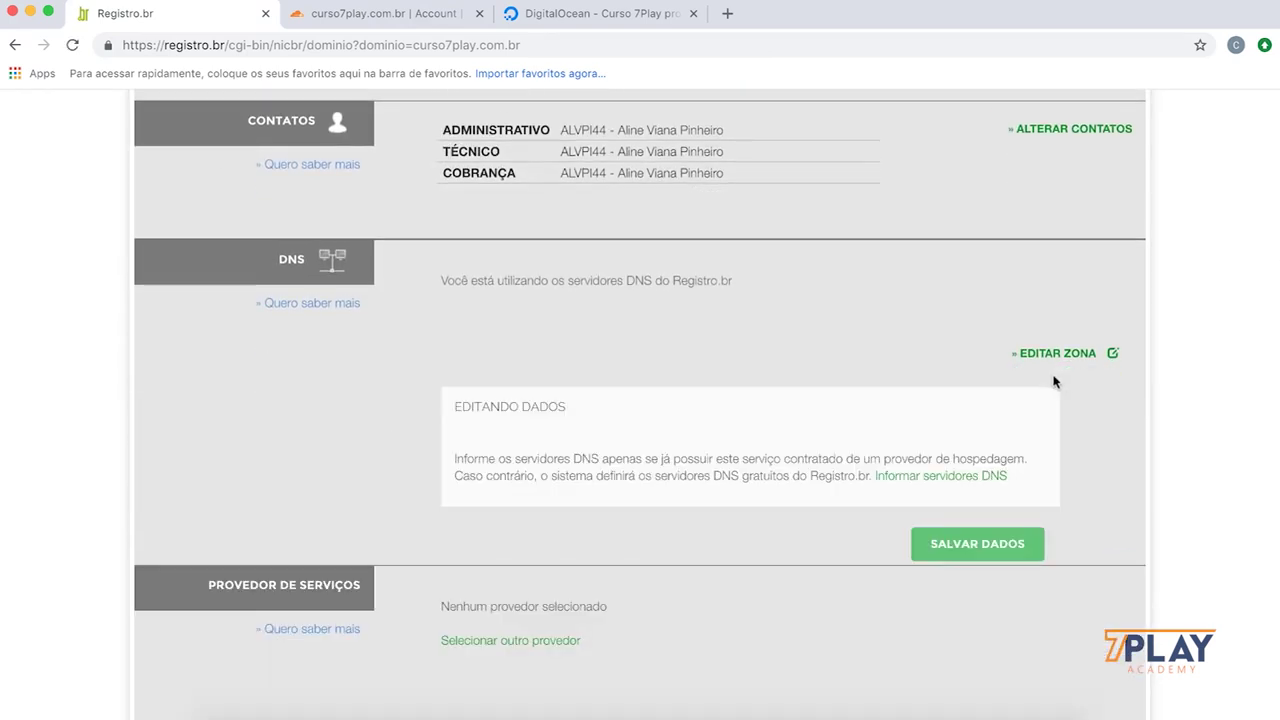
click(963, 477)
click(682, 537)
key(ctrl+v)
Step: Copy the second nameserver, yolanda.ns.cloudflare.com, from Cloudflare, enter it as Slave 1 at registro.br and save the DNS data
click(385, 14)
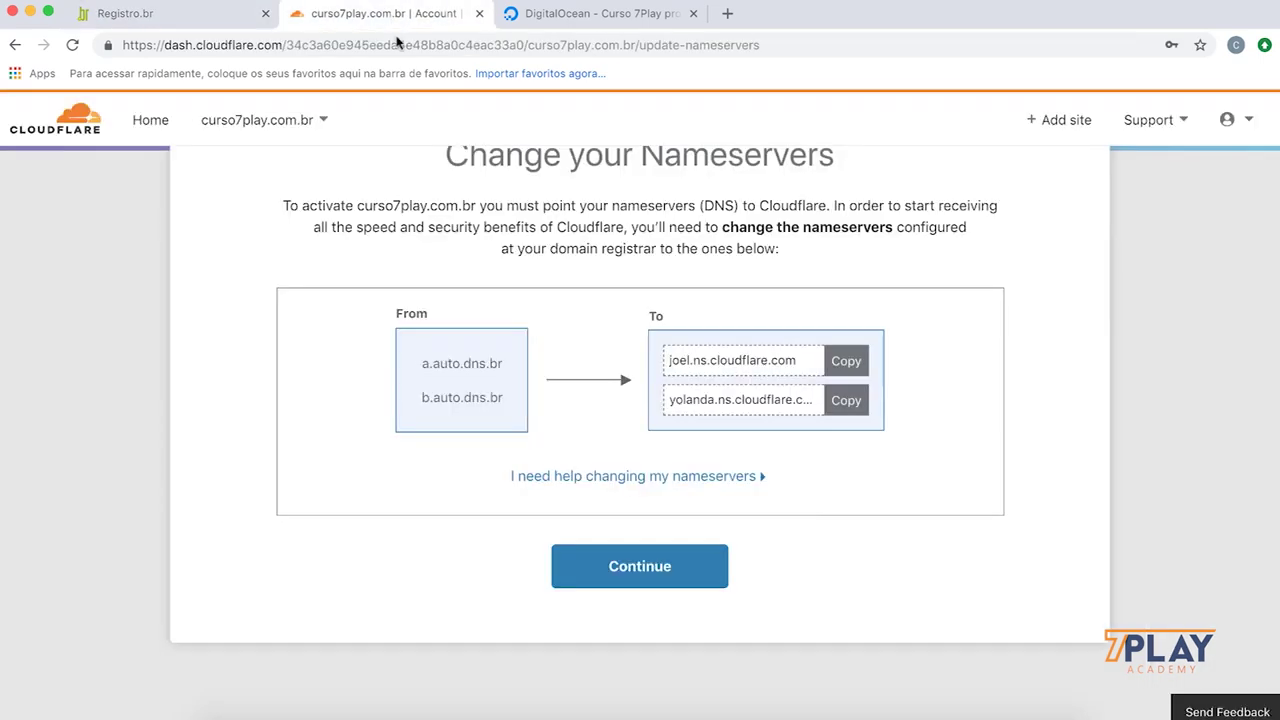
click(803, 418)
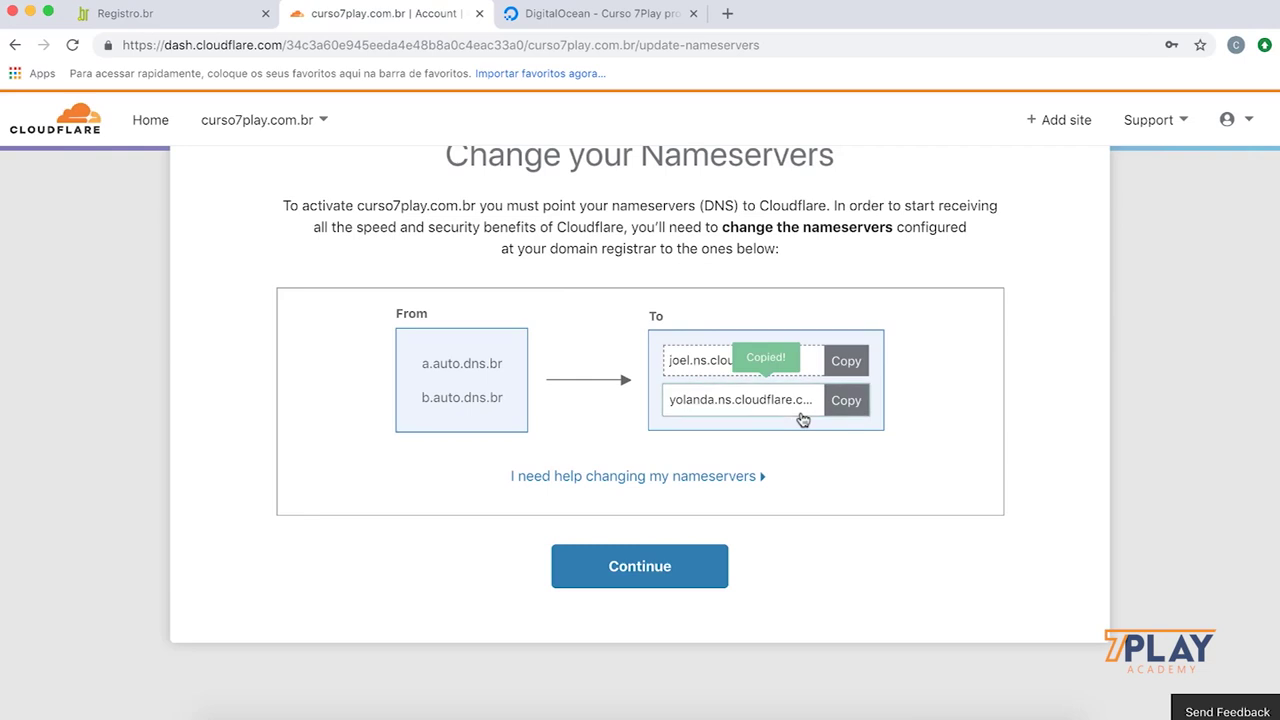
click(158, 18)
click(698, 580)
key(super+v)
scroll(770, 595, down, 2)
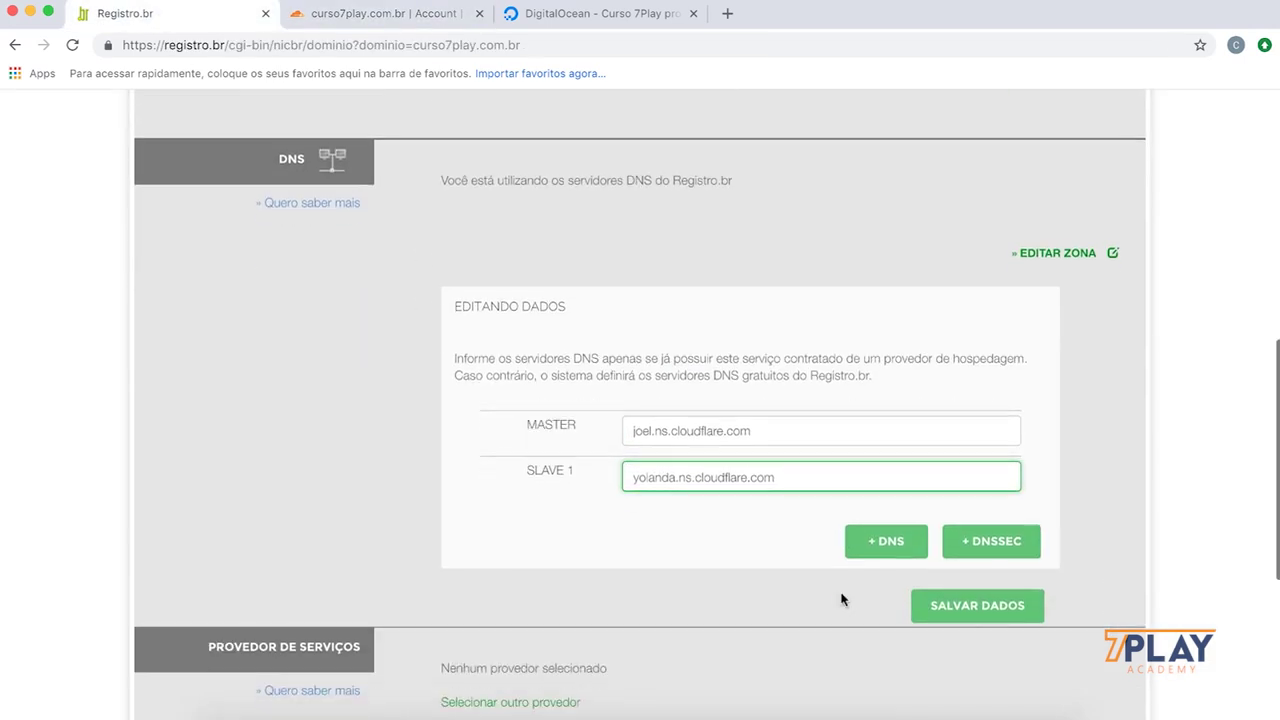
click(988, 607)
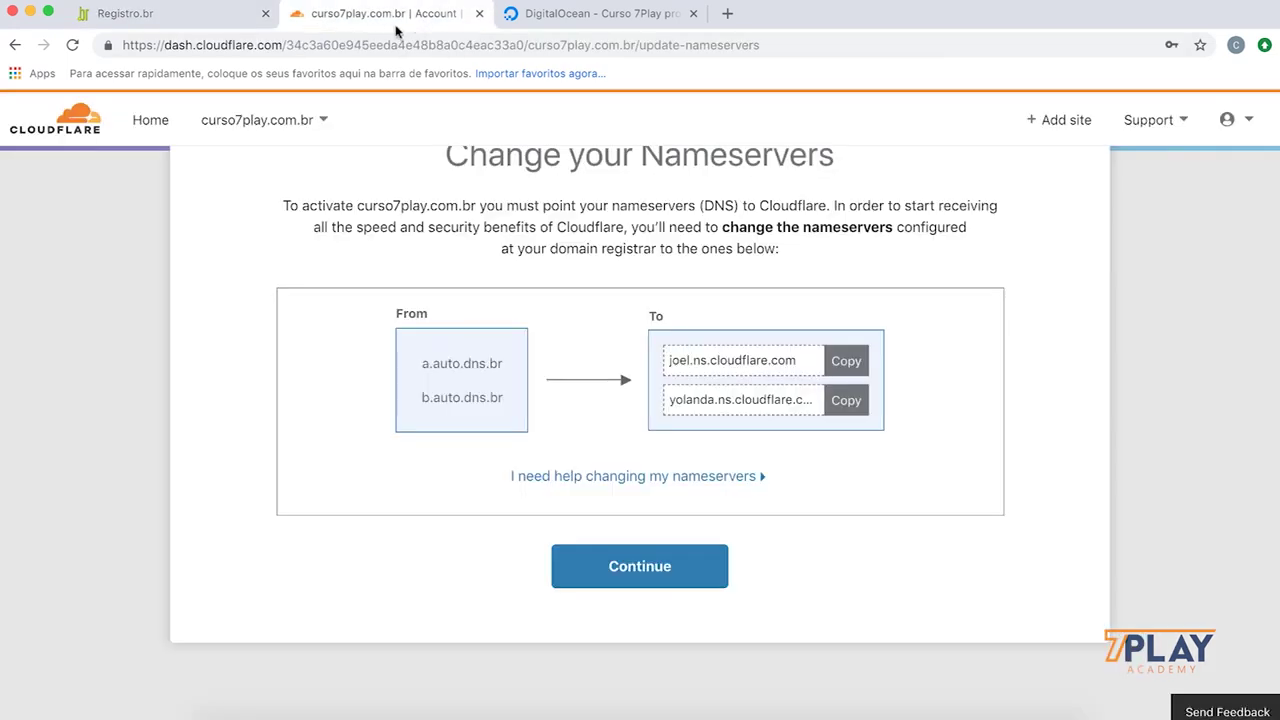
Step: Continue past Cloudflare's nameserver instructions for curso7play.com.br and check both sites' status on the account home
click(405, 25)
click(690, 588)
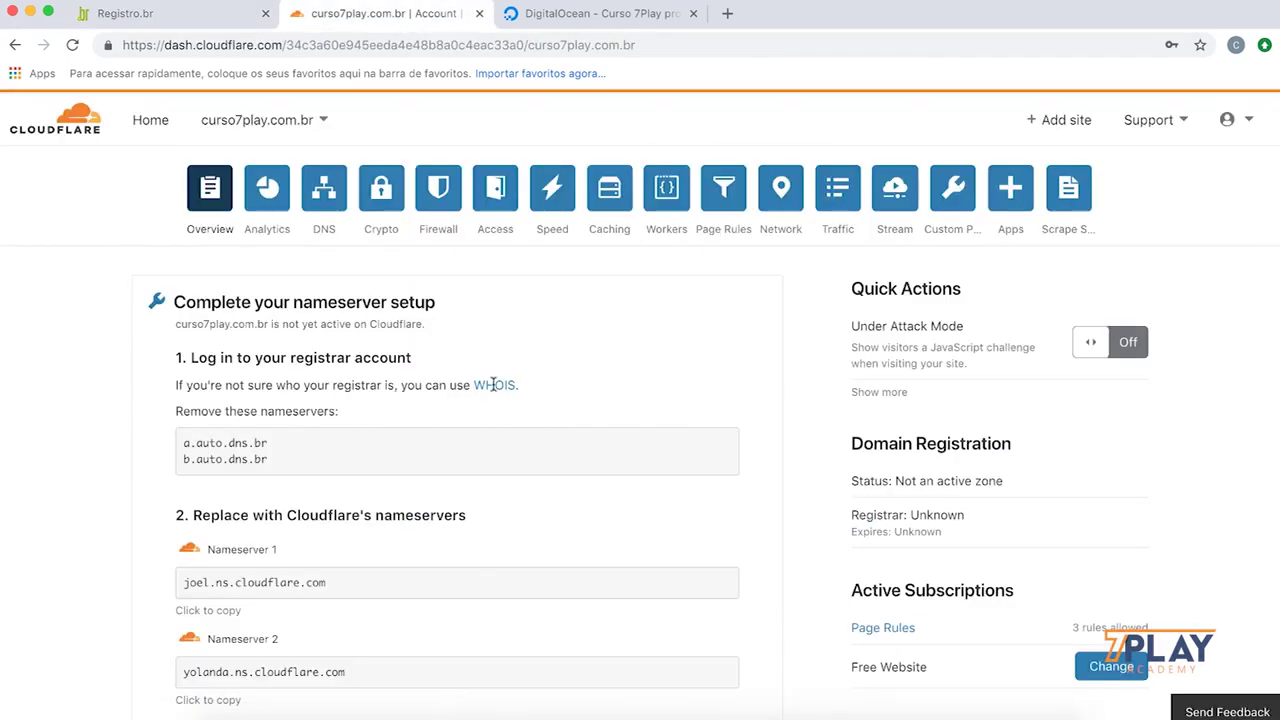
click(300, 120)
scroll(360, 200, down, 1)
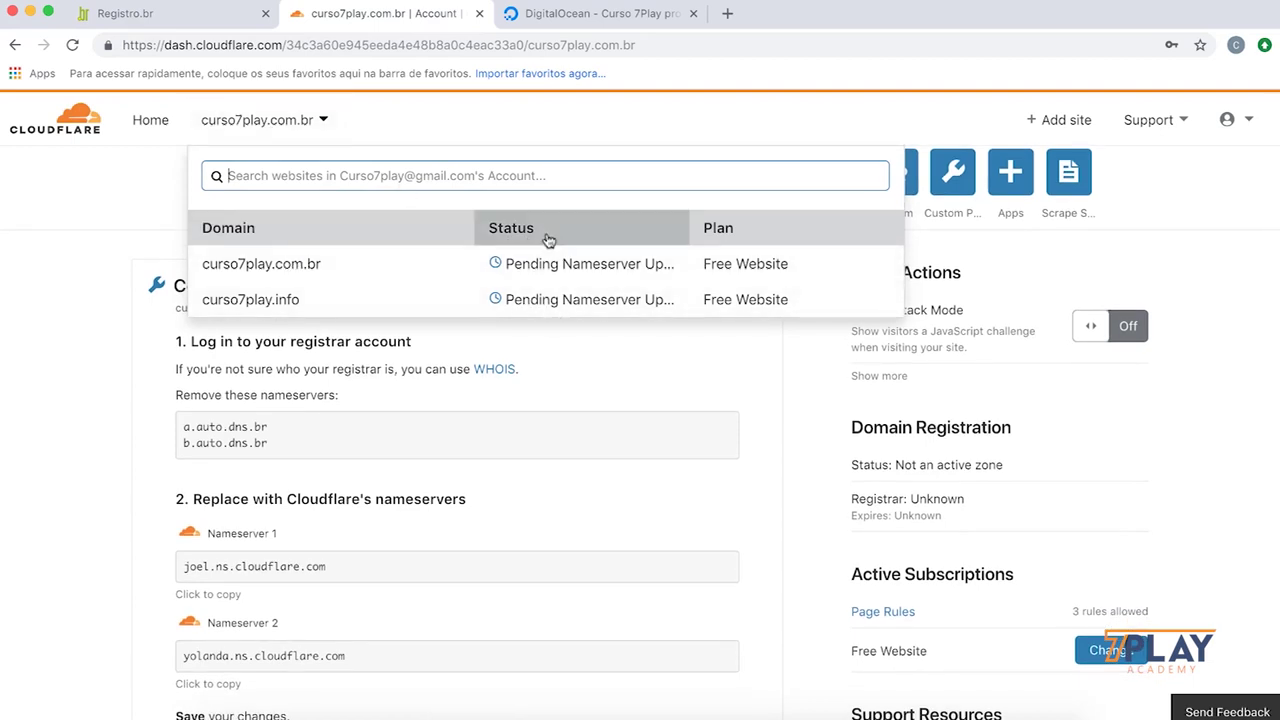
click(150, 121)
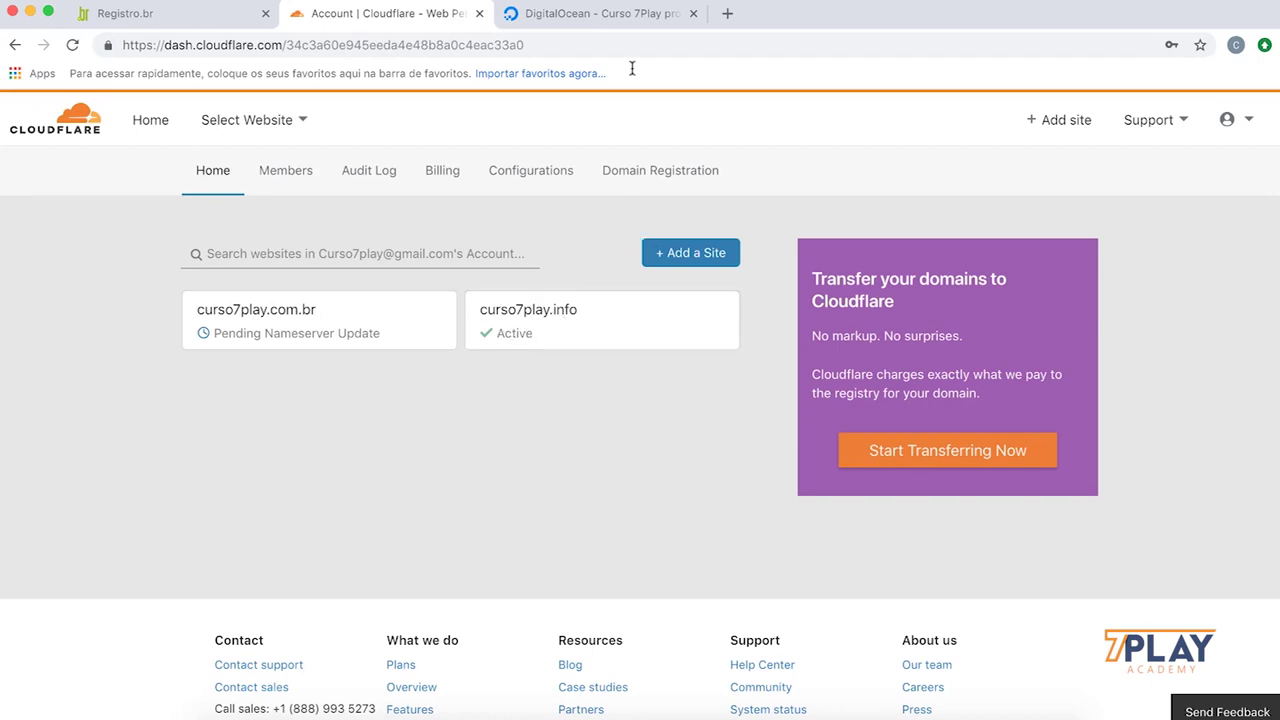
click(628, 18)
click(381, 20)
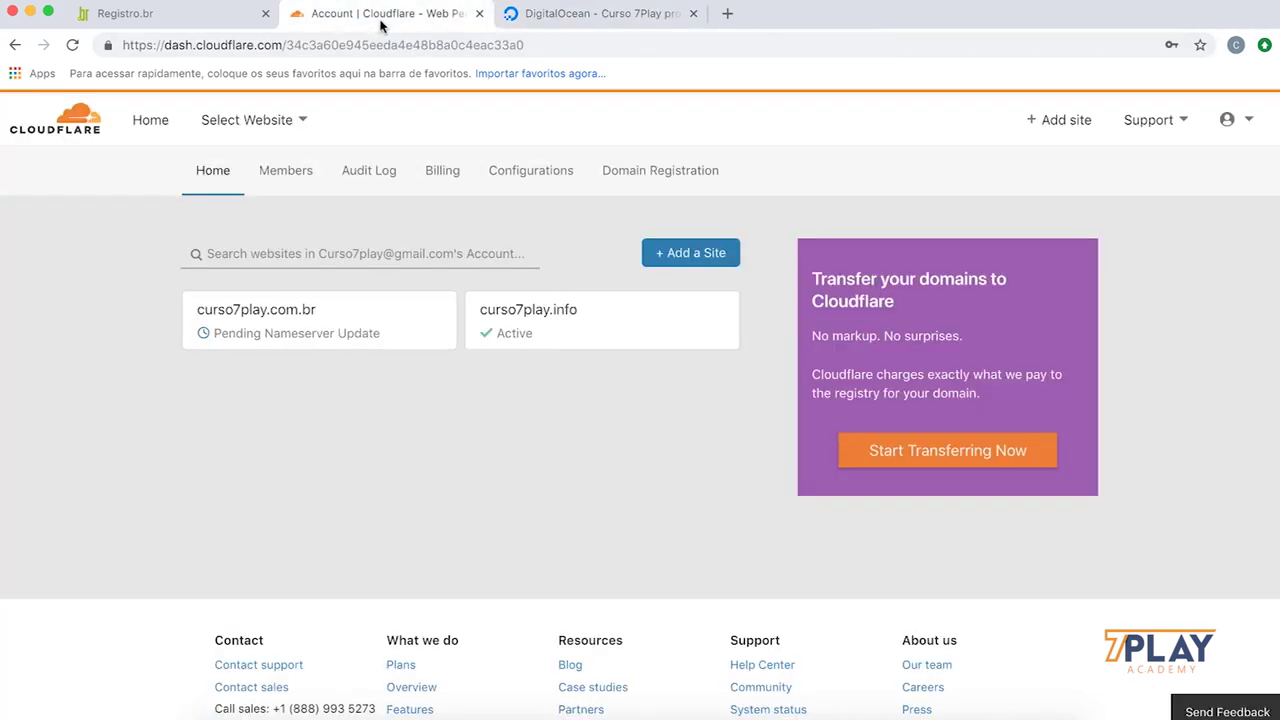